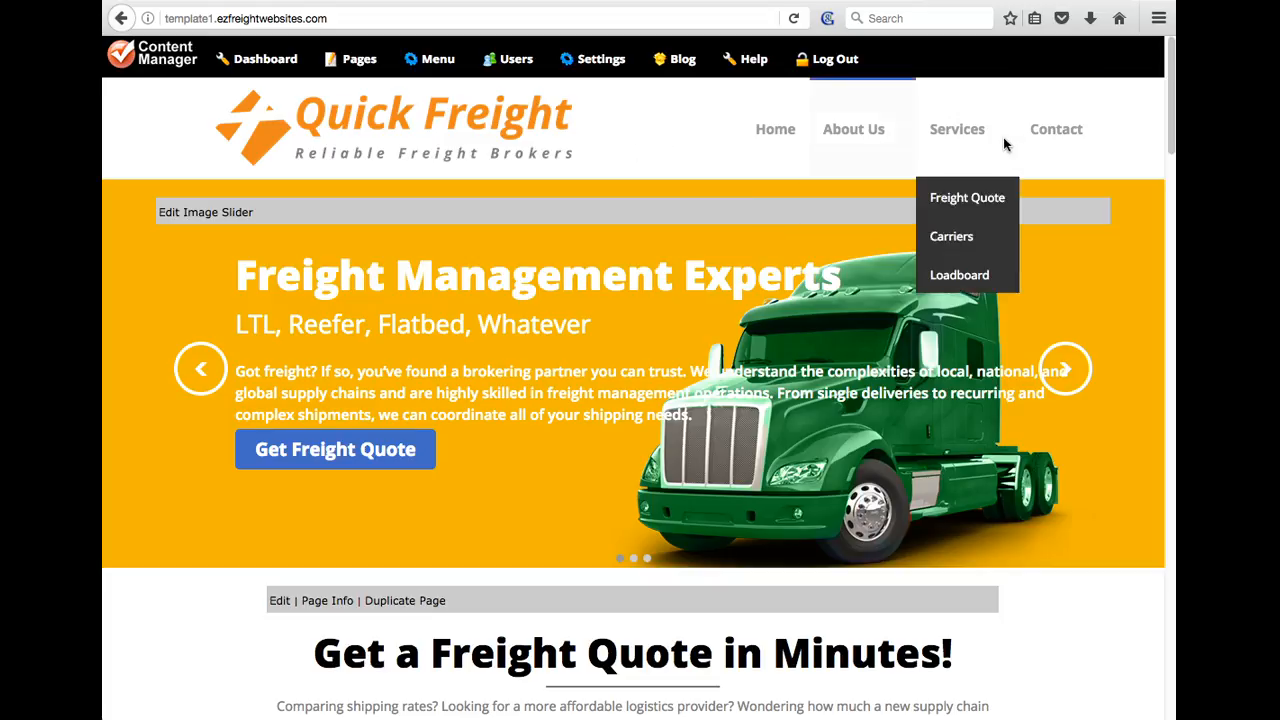
# Open the Company Info page under the live site's About Us menu
pyautogui.moveTo(869, 187)
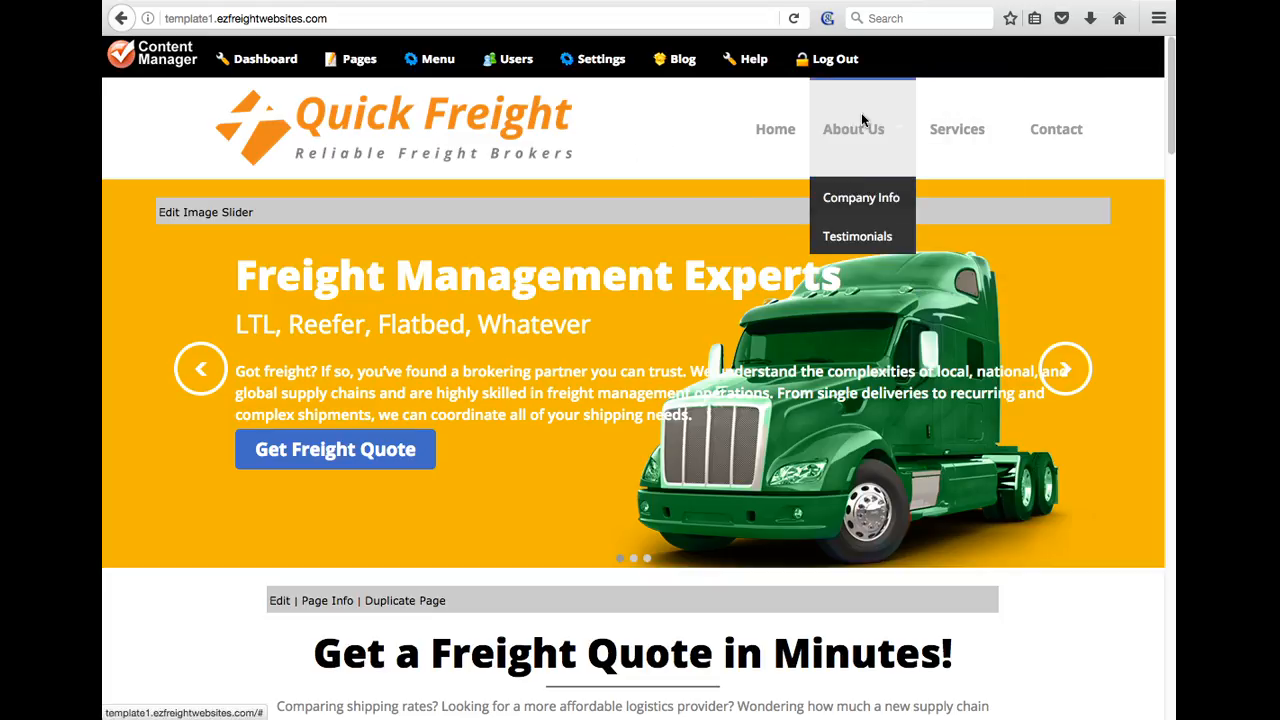
pyautogui.click(867, 203)
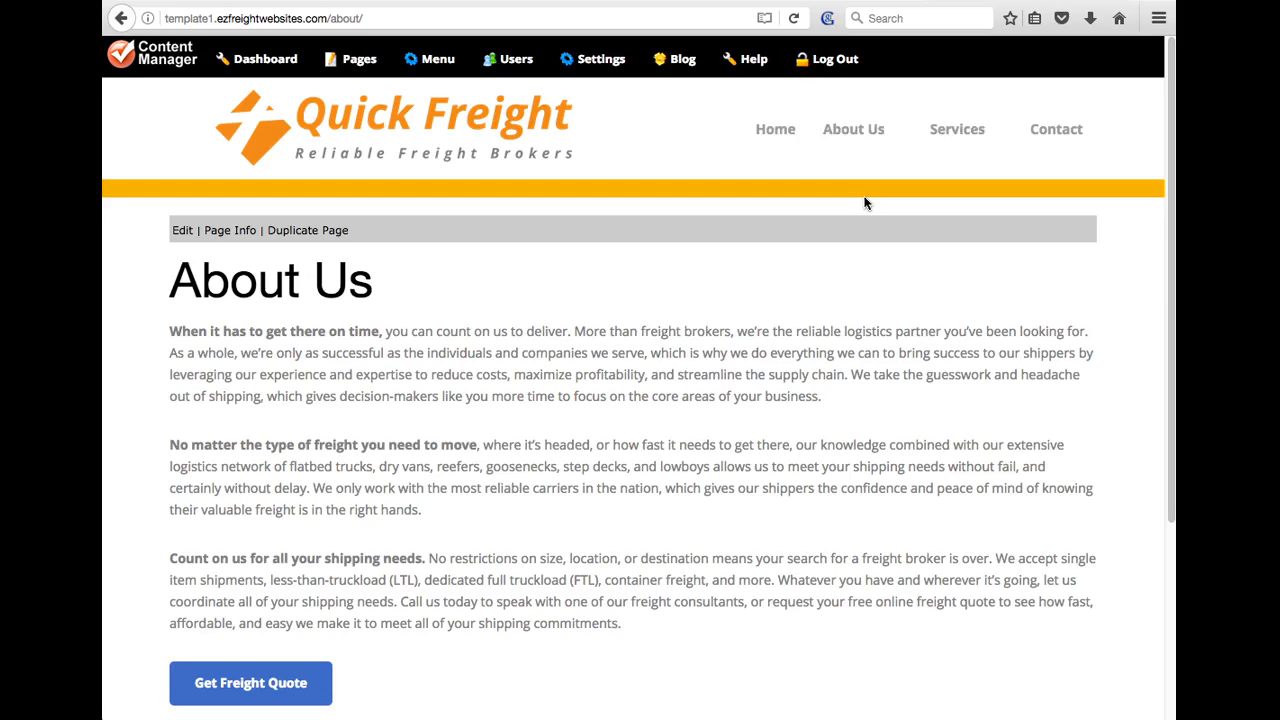
pyautogui.moveTo(862, 210)
# Start a new page named 'Password Protected Page' from the Pages list
pyautogui.click(357, 60)
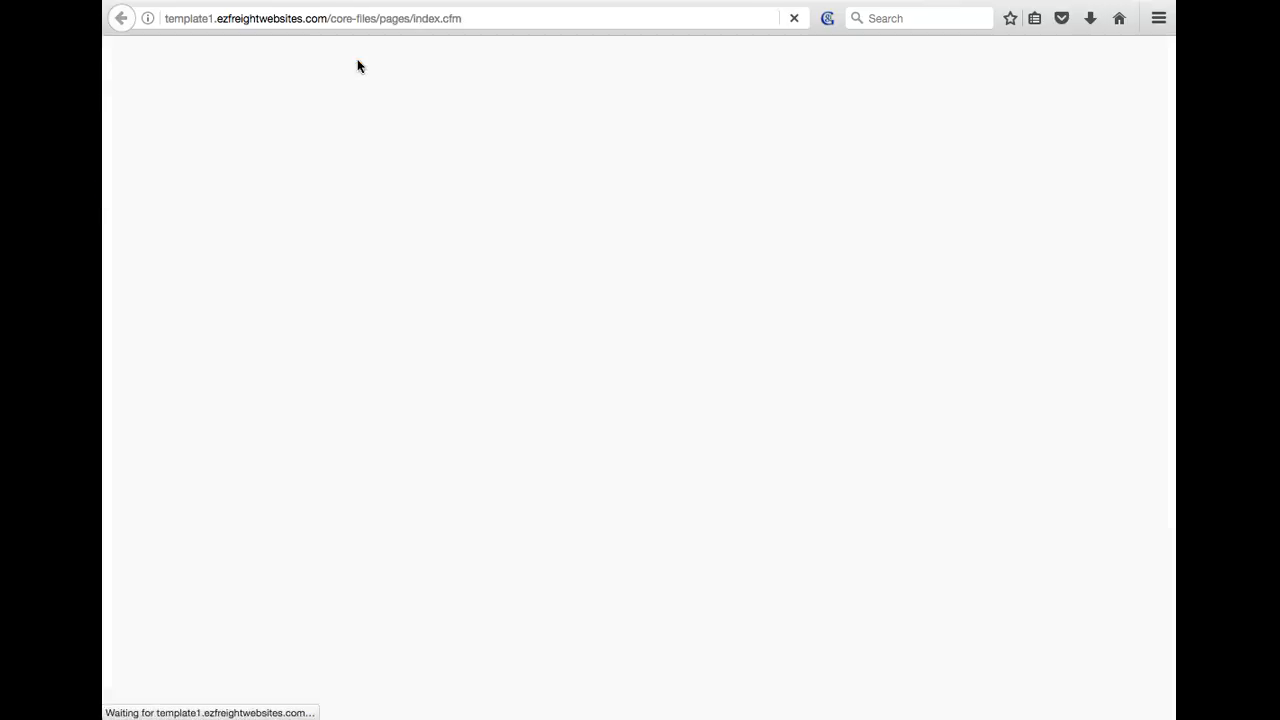
pyautogui.click(694, 477)
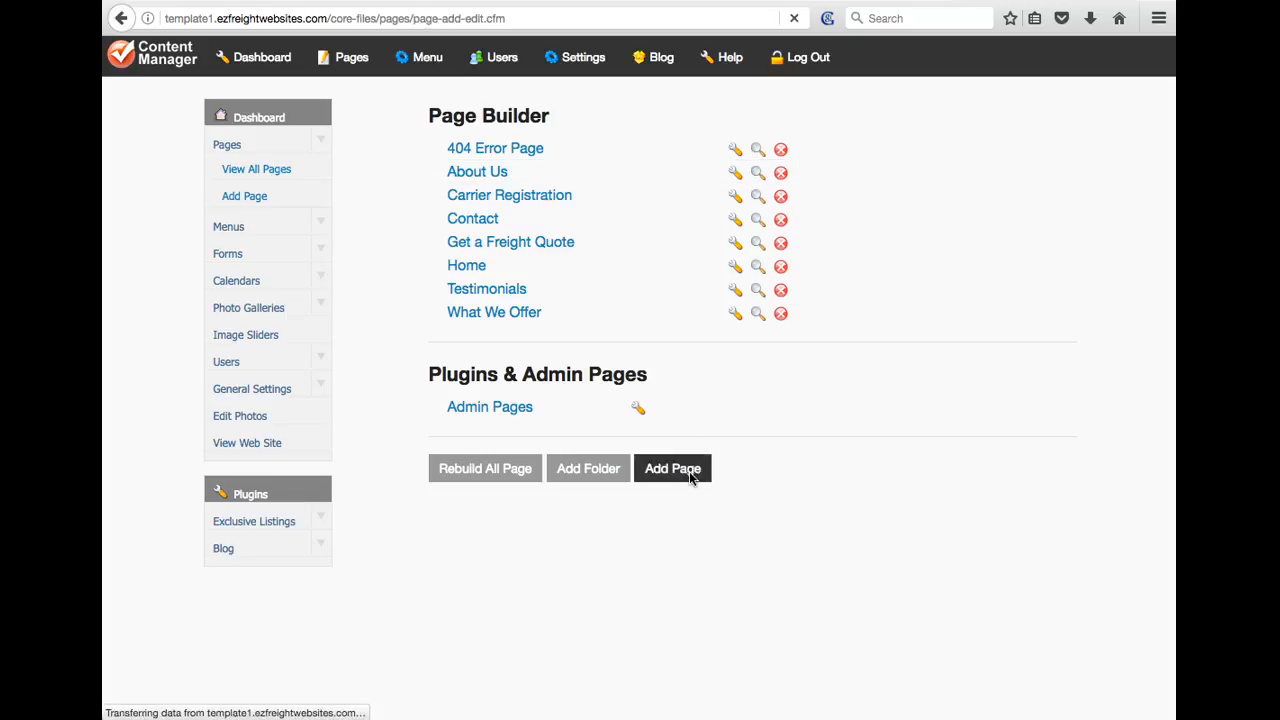
pyautogui.click(728, 203)
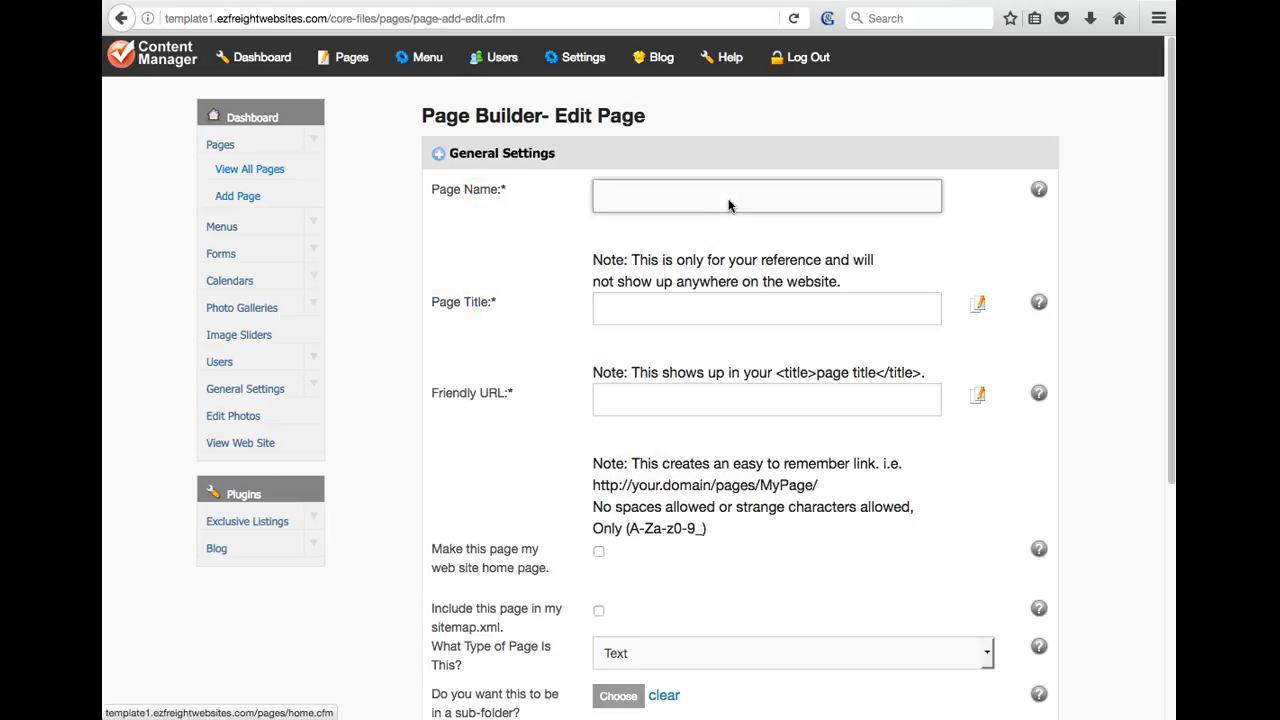
pyautogui.write('Password Protected pa')
pyautogui.moveTo(762, 201); pyautogui.dragTo(589, 207)
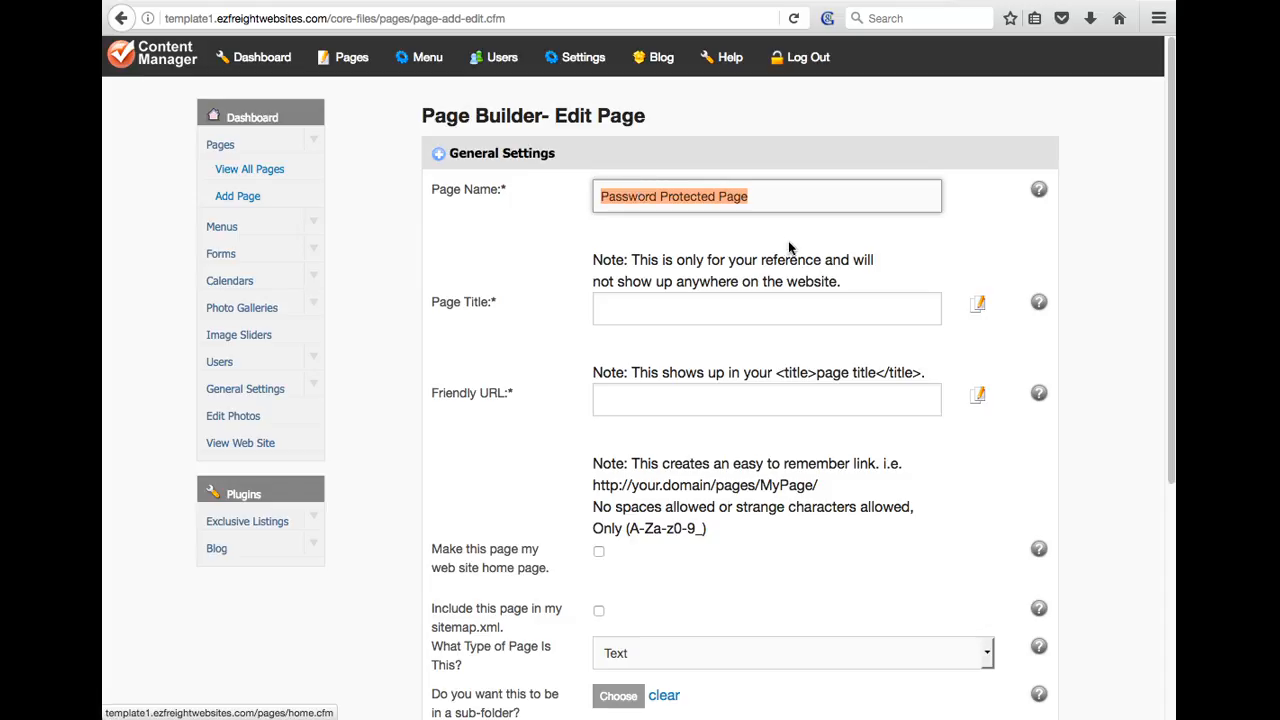
# Copy the name into Page Title and Friendly URL password-protected-page, then save the page
pyautogui.click(612, 320)
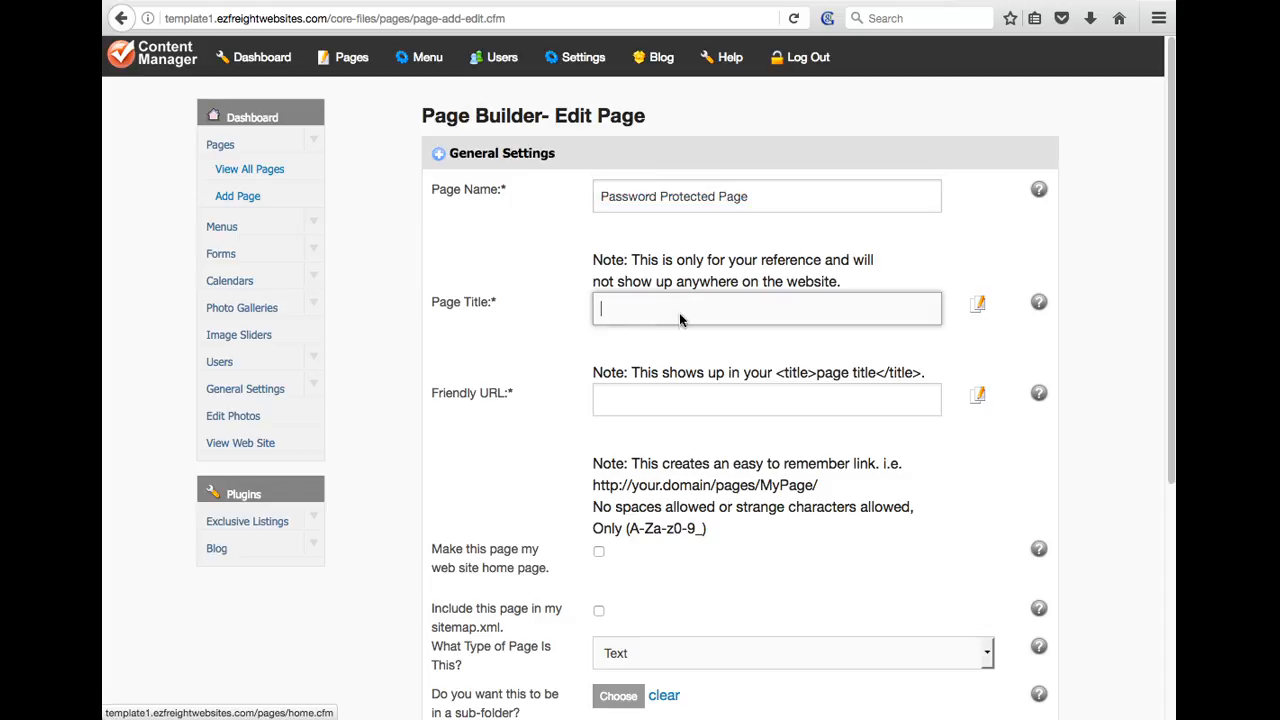
pyautogui.click(714, 402)
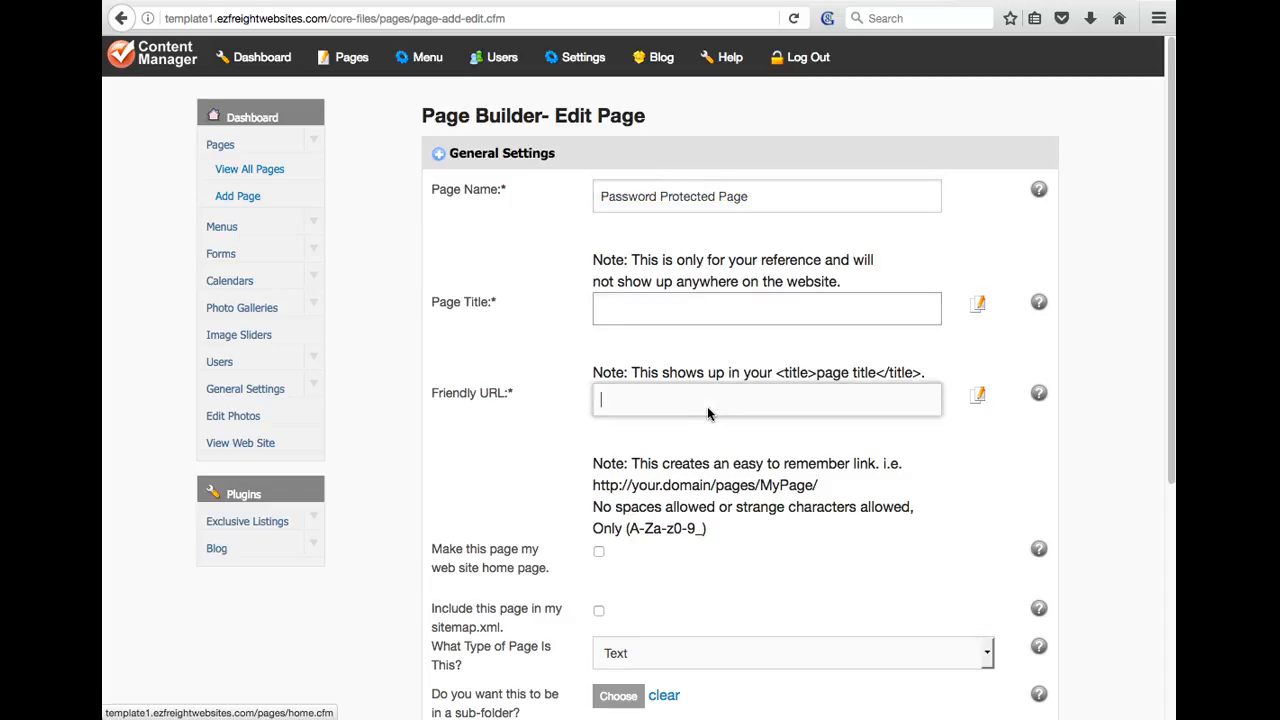
pyautogui.click(980, 305)
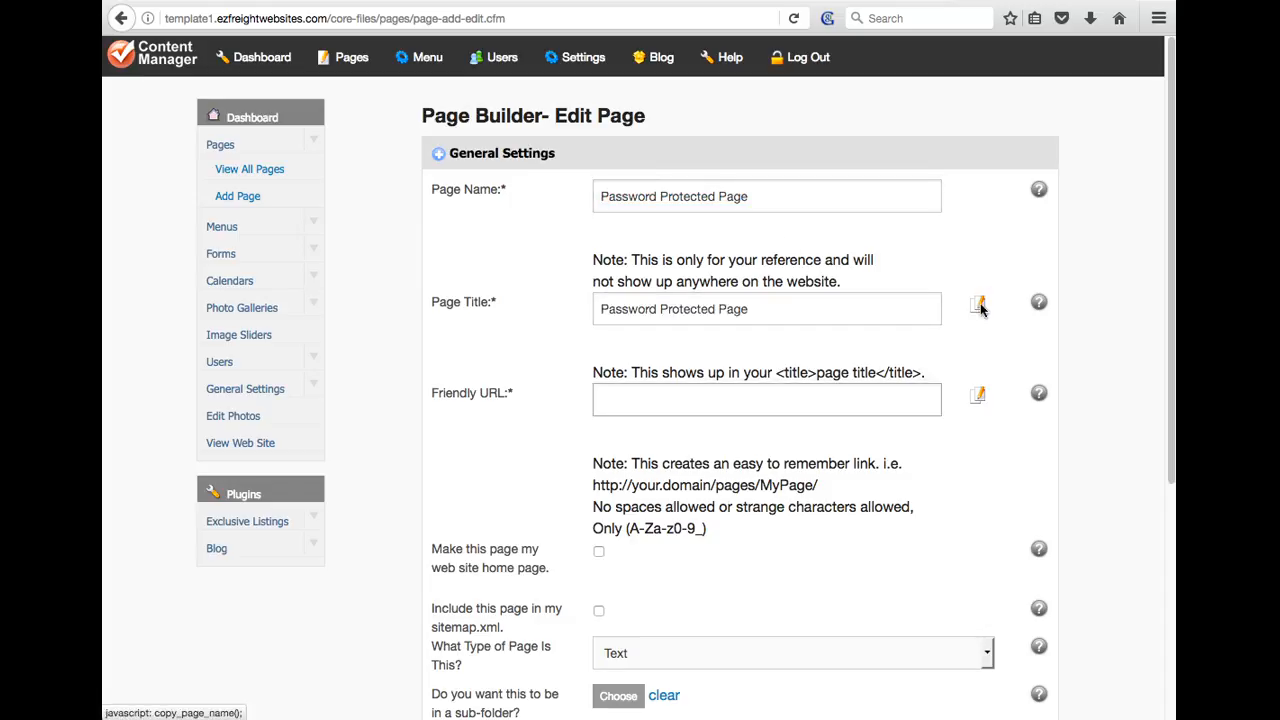
pyautogui.click(981, 395)
pyautogui.scroll(-5, 1076, 360)
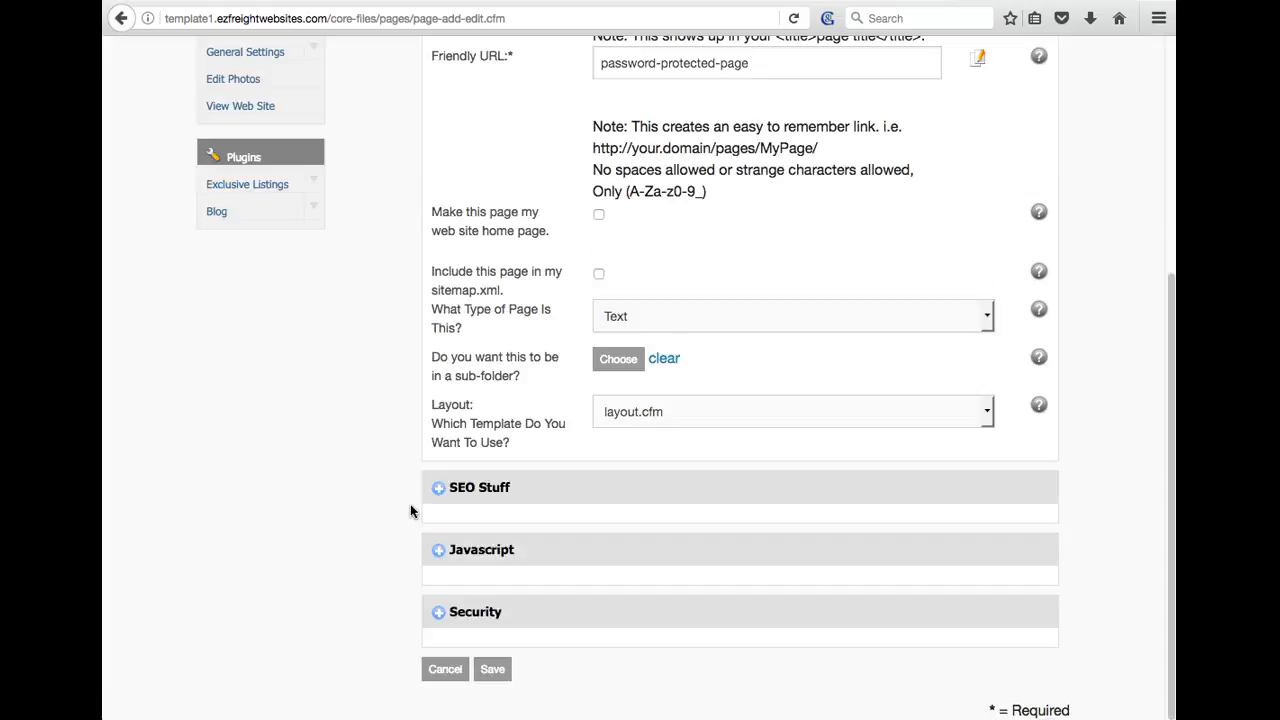
pyautogui.click(492, 669)
pyautogui.click(572, 378)
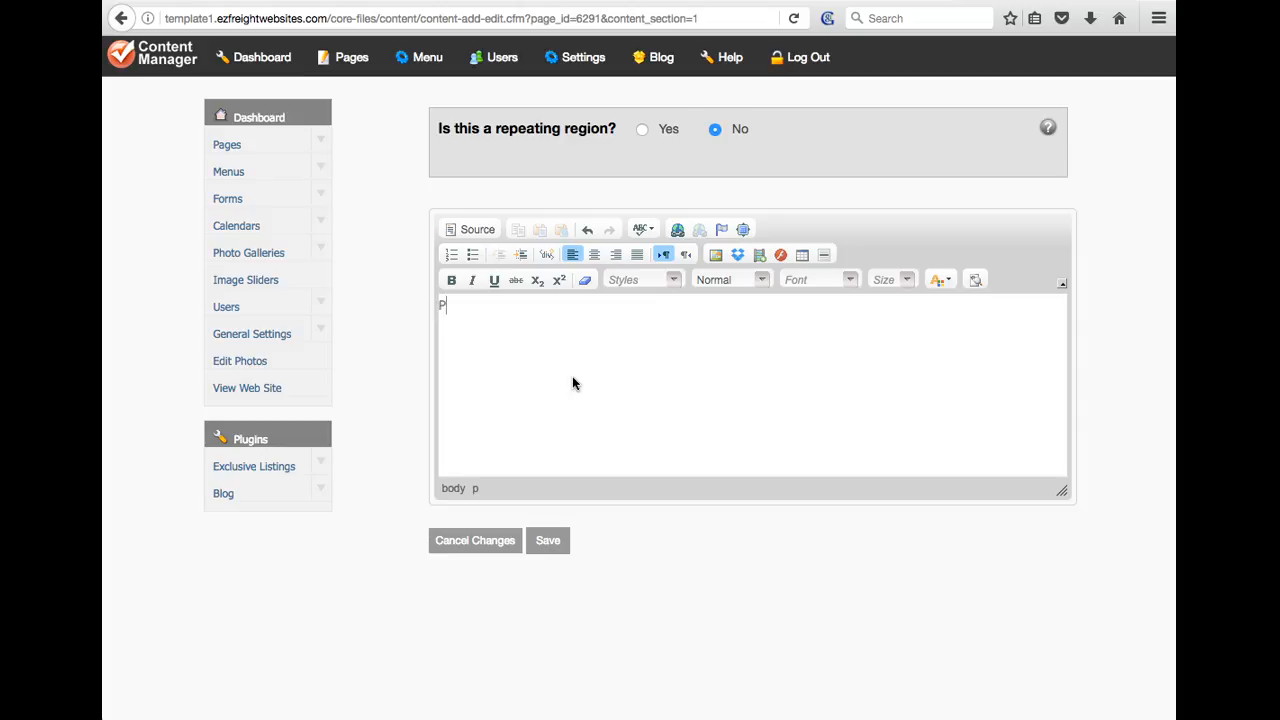
# Enter body text 'Password Protected Page', save and publish, then open Page Info
pyautogui.write('Password Protected Page')
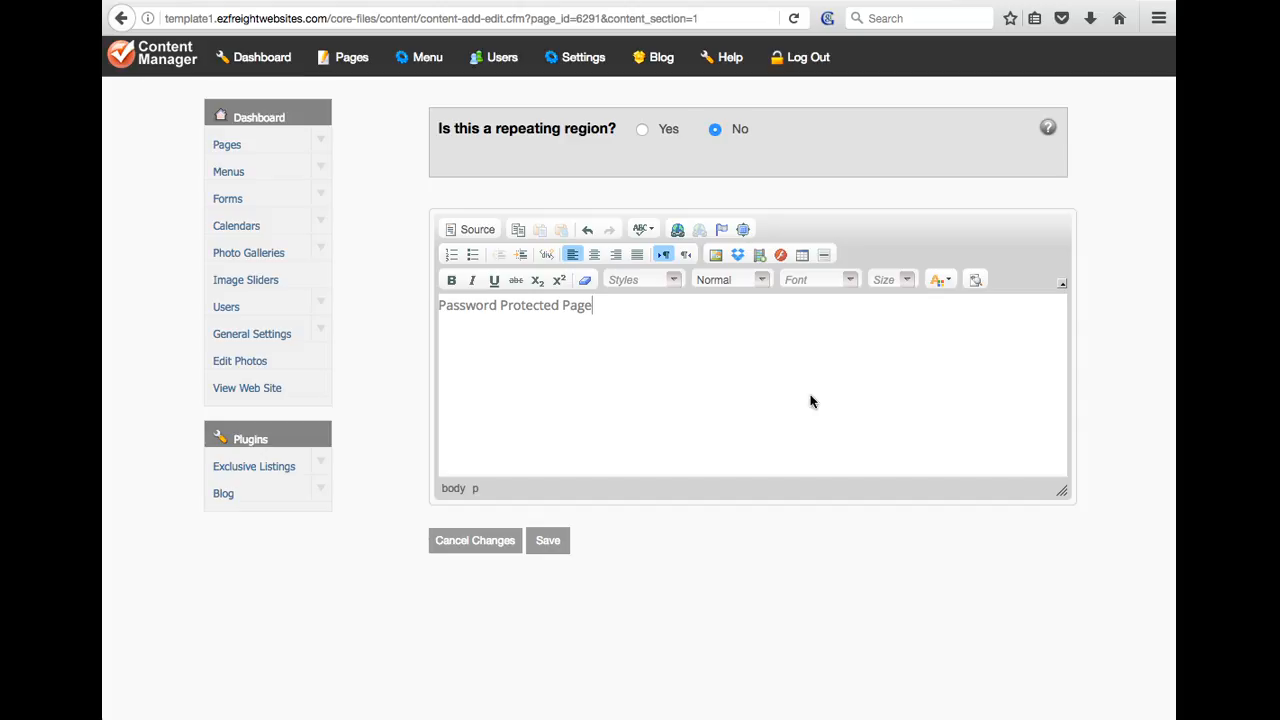
pyautogui.click(548, 540)
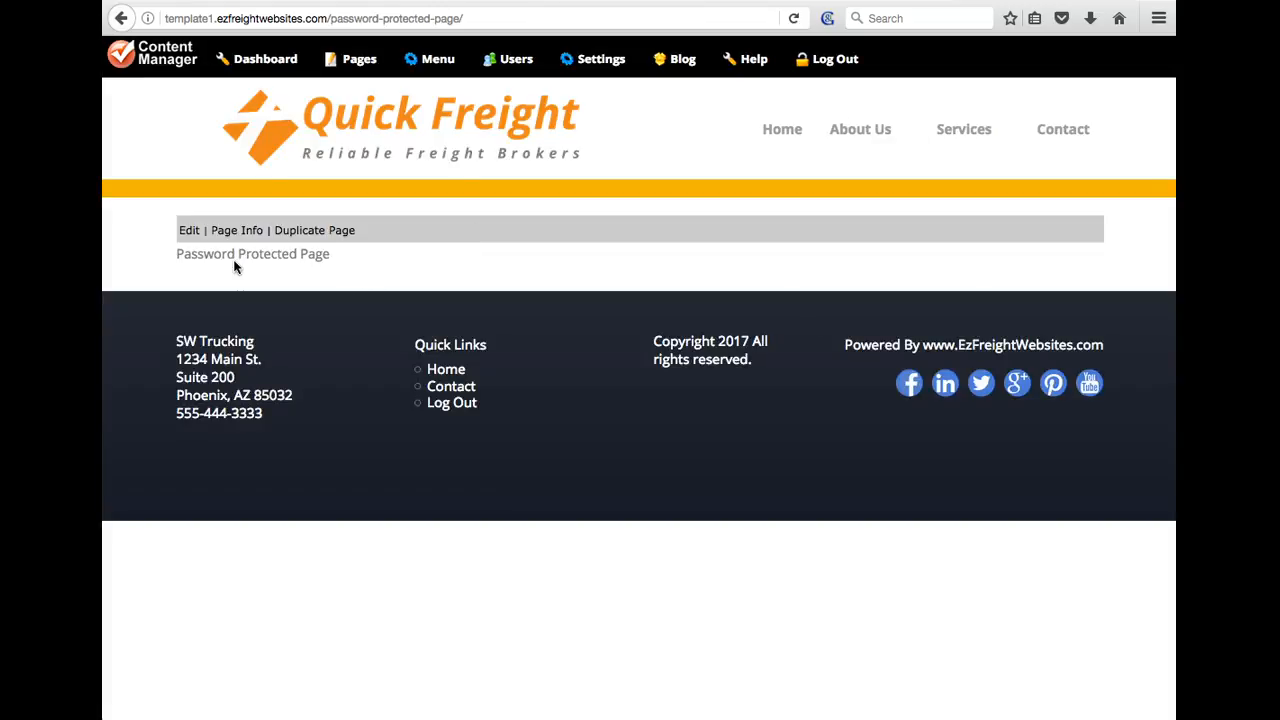
pyautogui.click(234, 232)
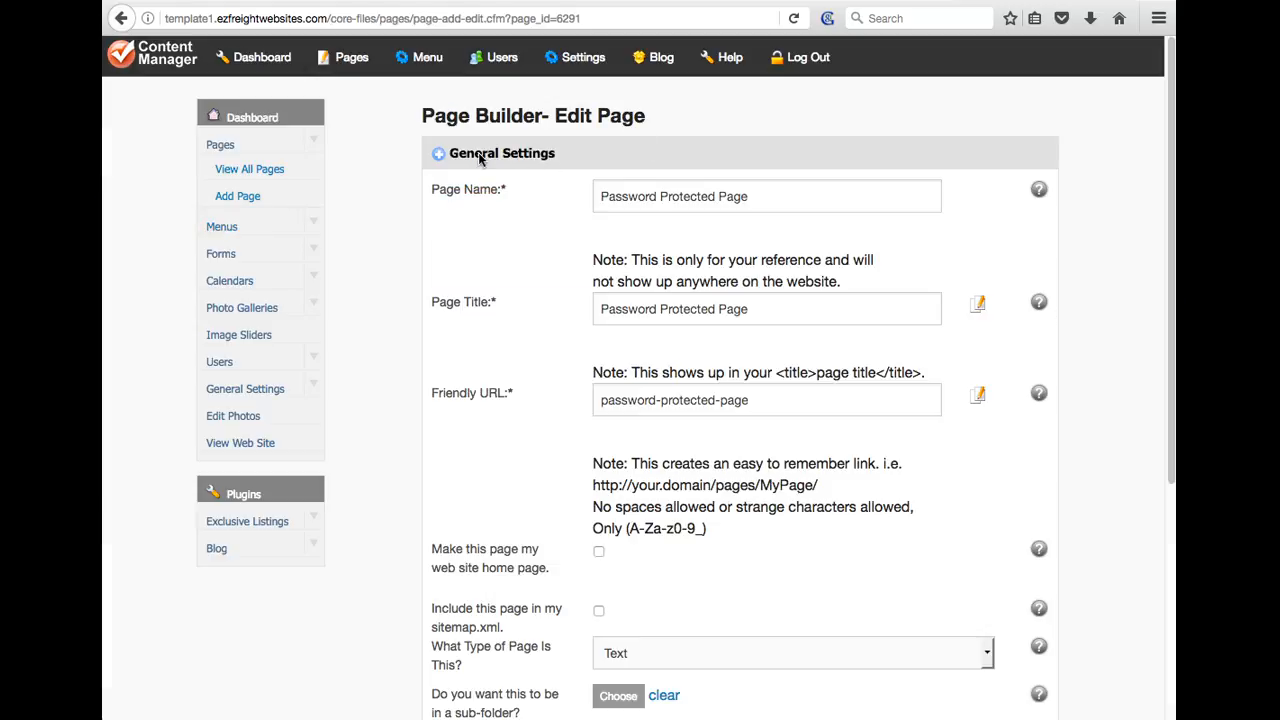
# Collapse General Settings and expand the page's Security section
pyautogui.click(517, 156)
pyautogui.click(509, 158)
pyautogui.click(508, 158)
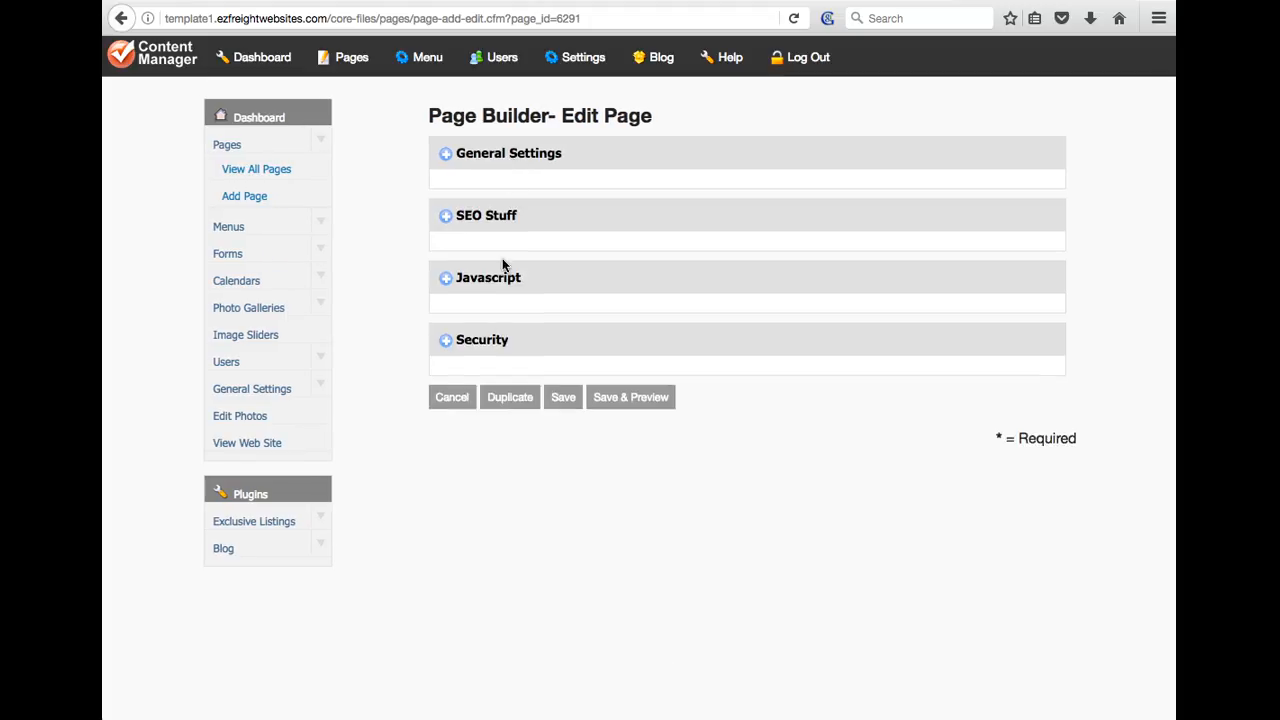
pyautogui.click(494, 342)
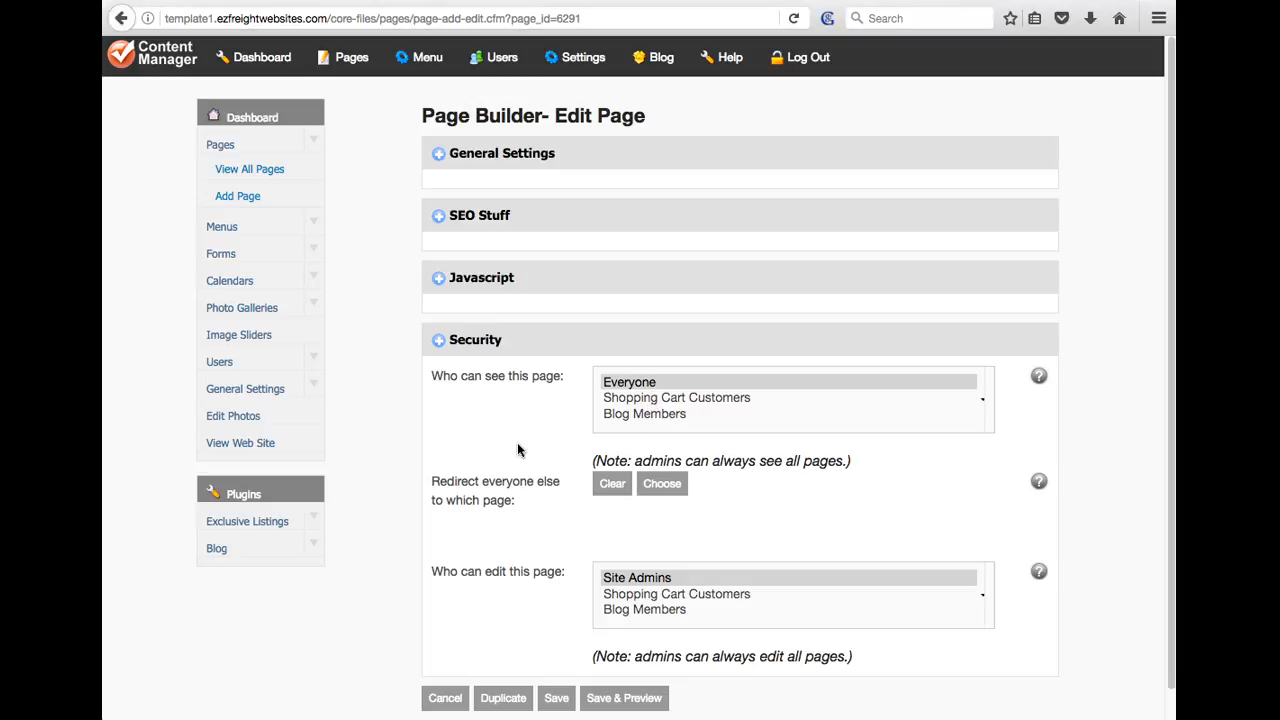
# Go to Users > User Groups to view the Group Manager
pyautogui.click(312, 363)
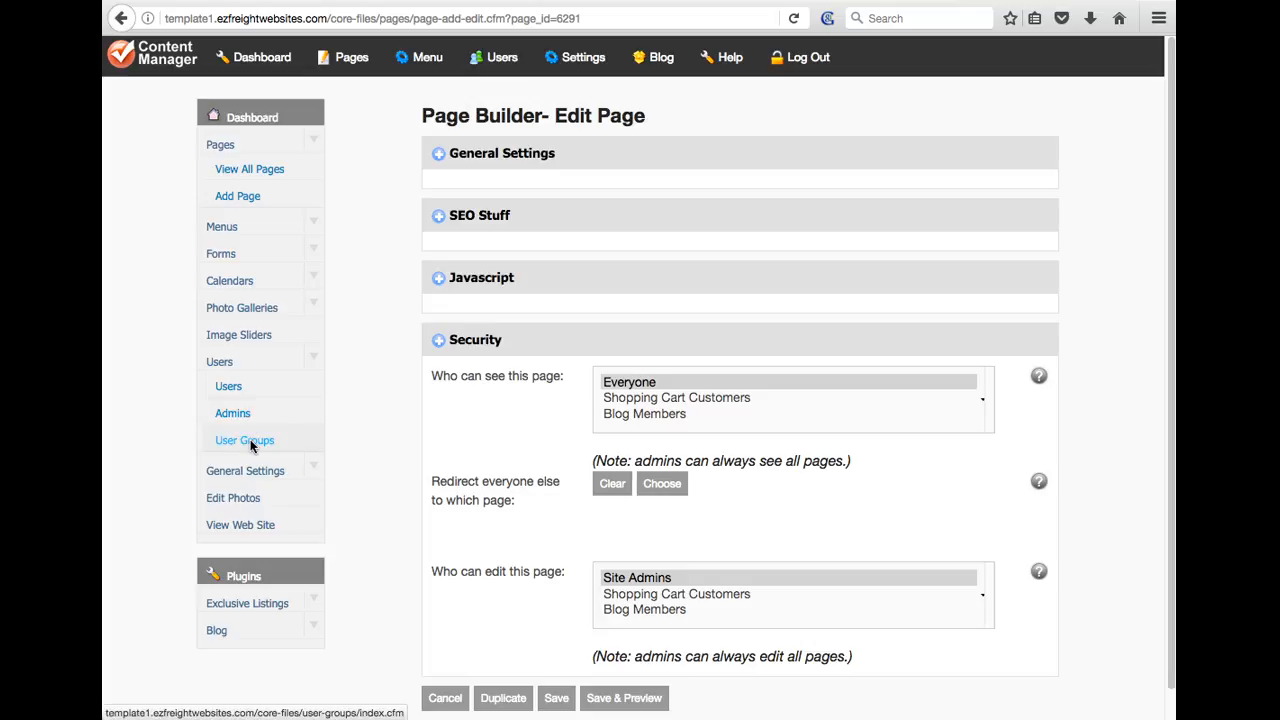
pyautogui.click(313, 363)
pyautogui.click(313, 363)
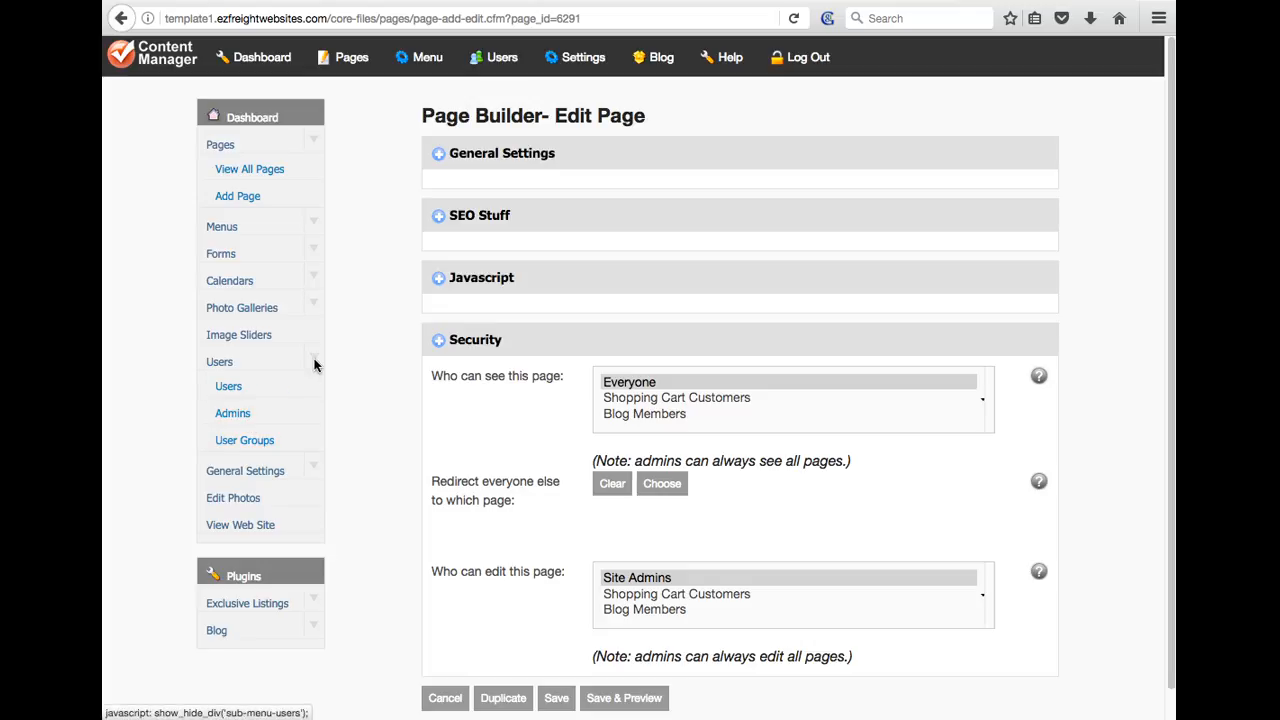
pyautogui.click(232, 440)
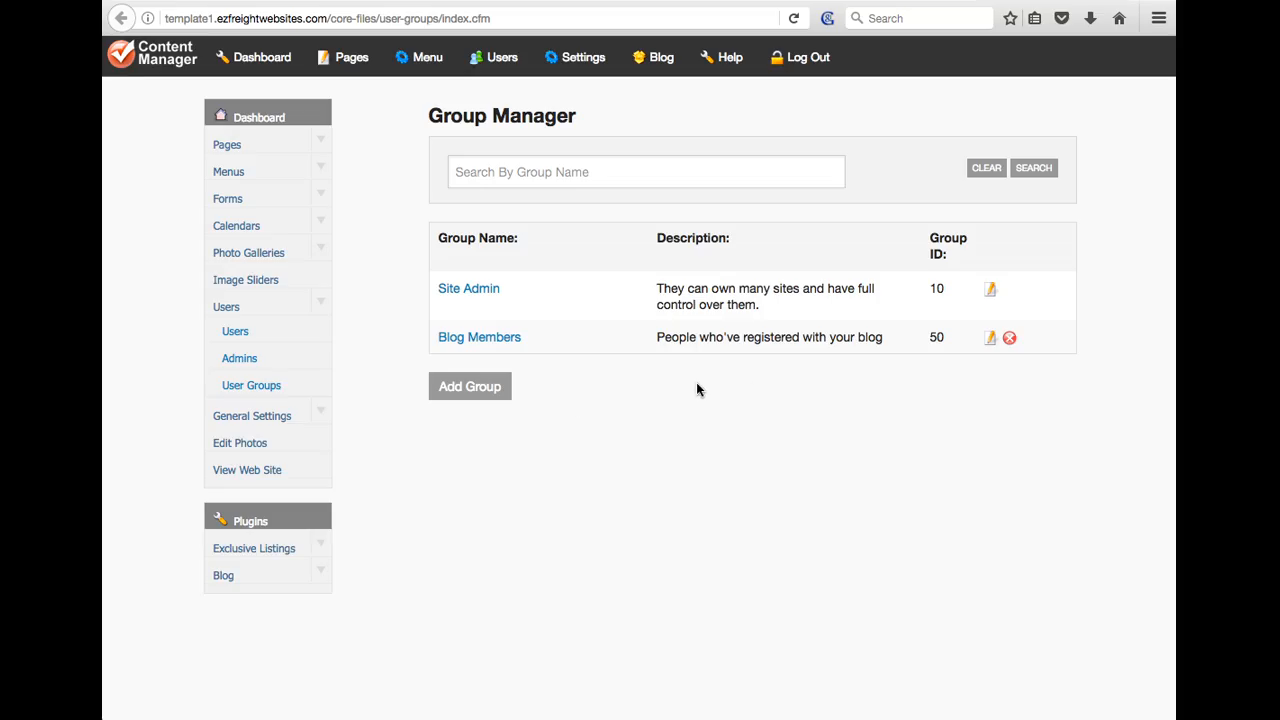
# Add and save a new user group named 'Customers'
pyautogui.click(465, 390)
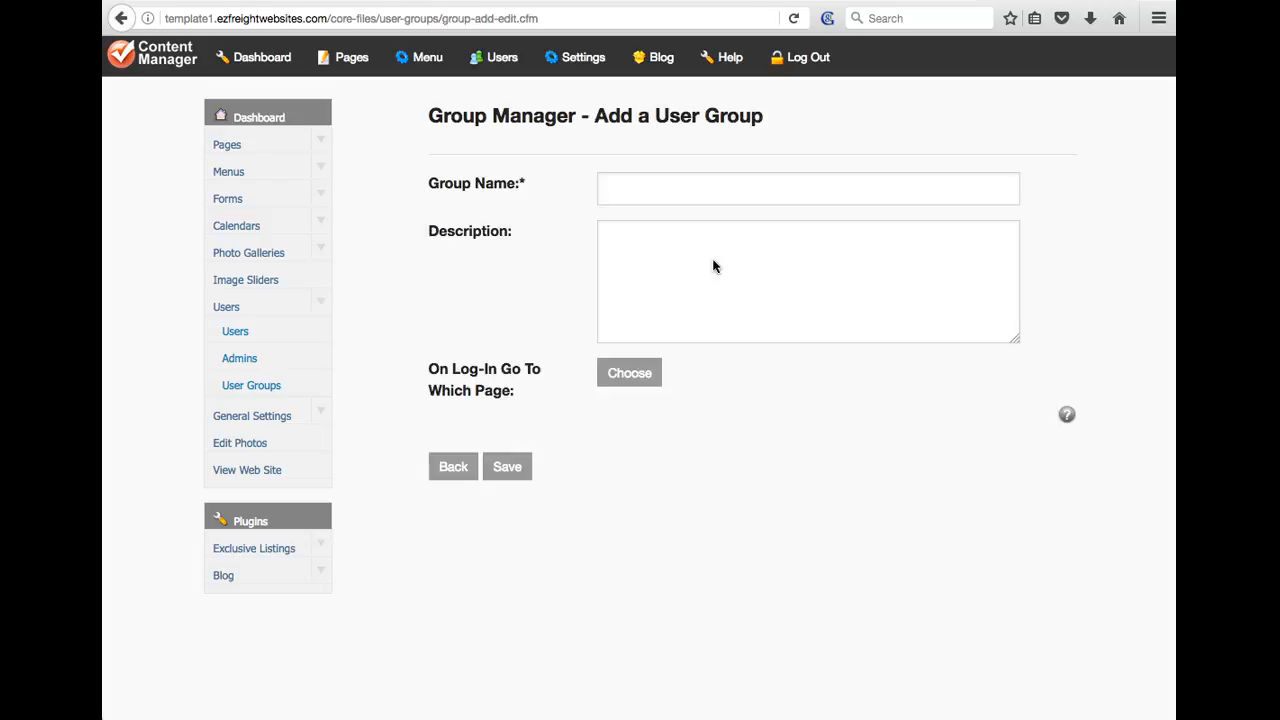
pyautogui.click(742, 190)
pyautogui.write('Customers')
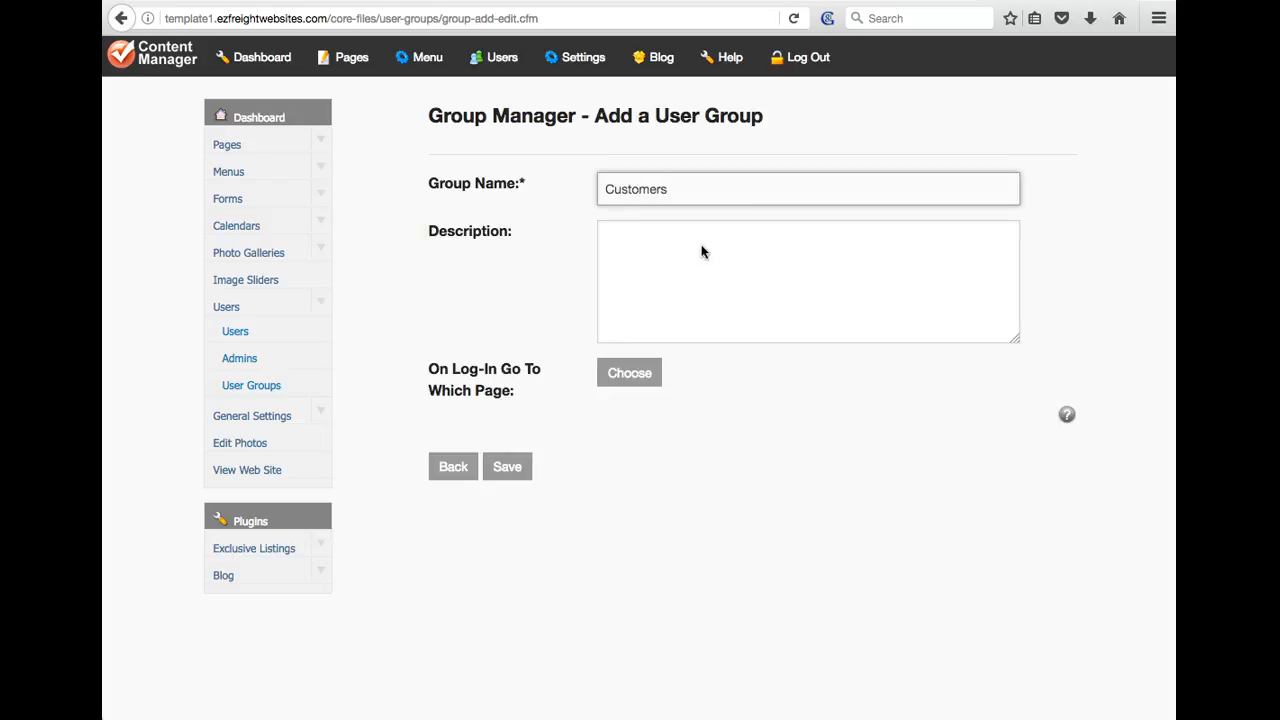
pyautogui.click(614, 258)
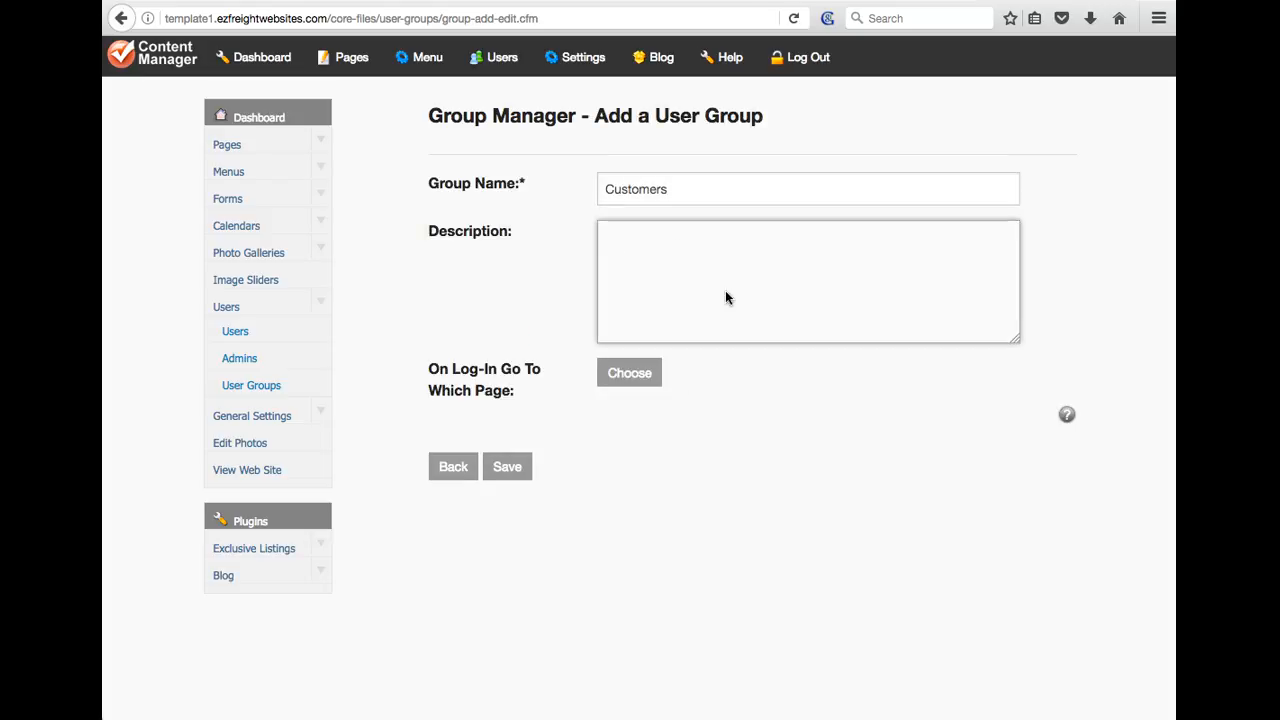
pyautogui.click(507, 466)
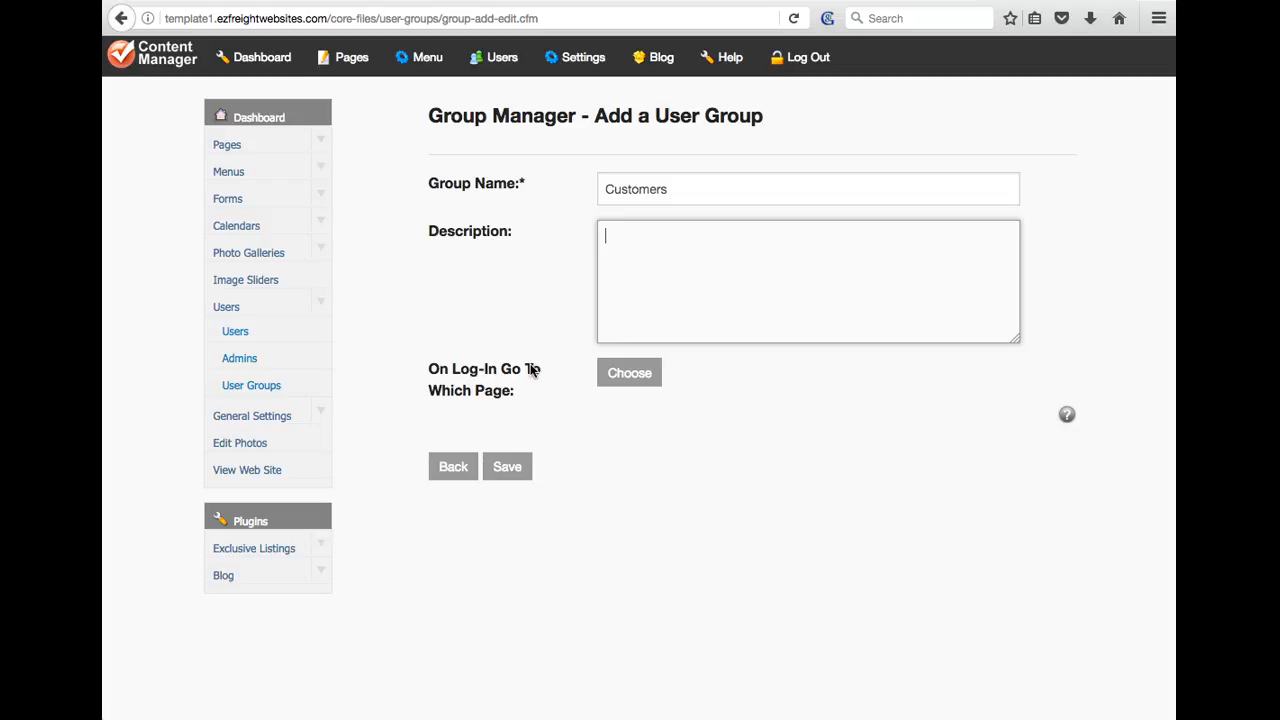
pyautogui.click(515, 466)
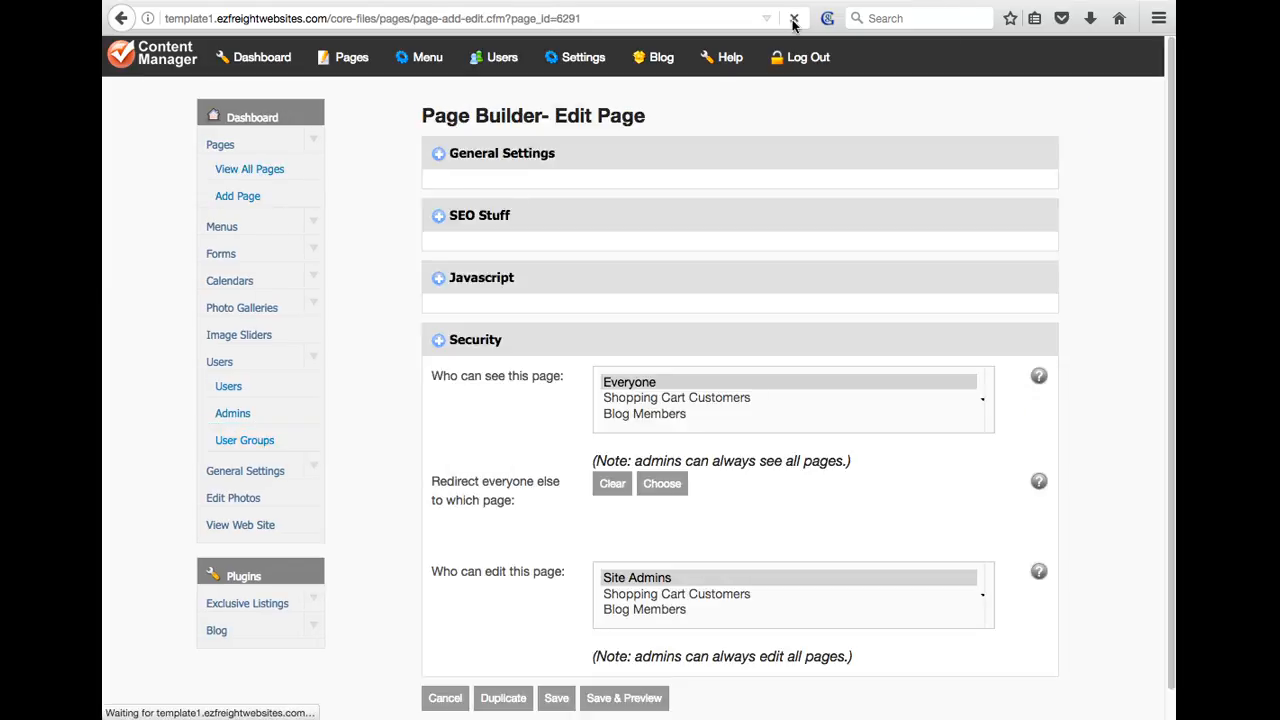
# In Security, set 'Who can see this page' to Customers instead of Everyone
pyautogui.click(563, 150)
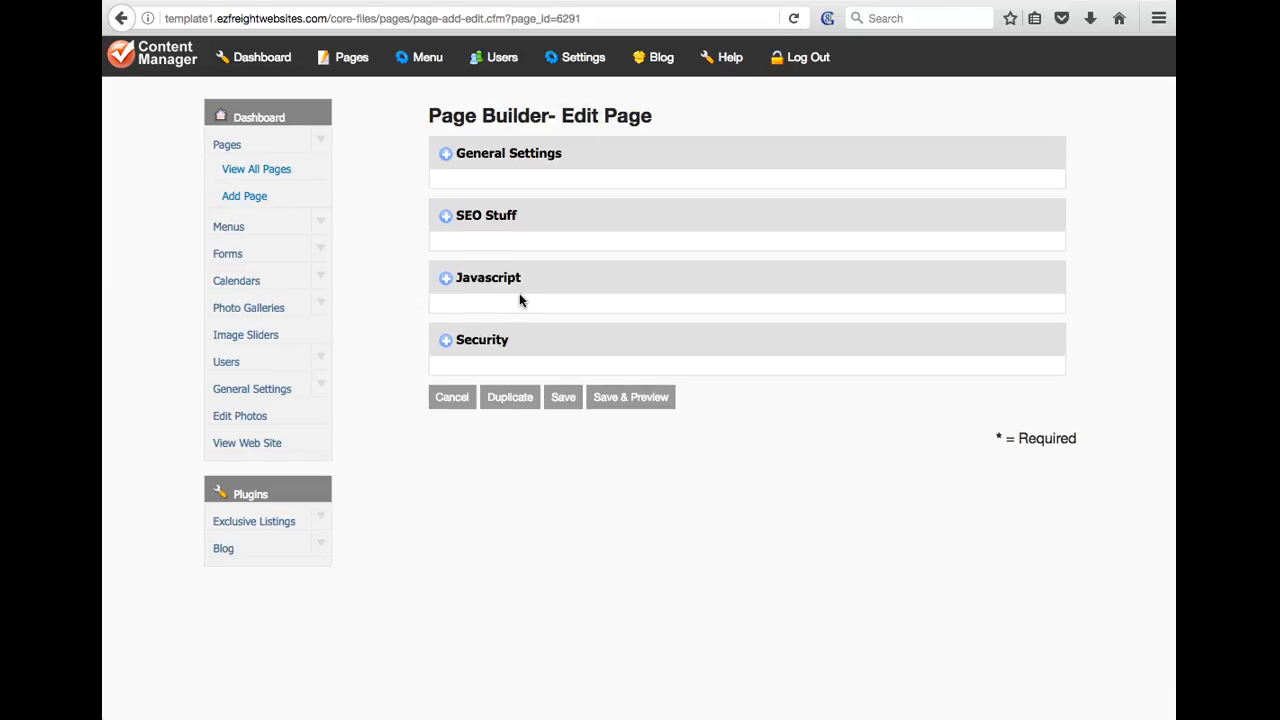
pyautogui.click(498, 345)
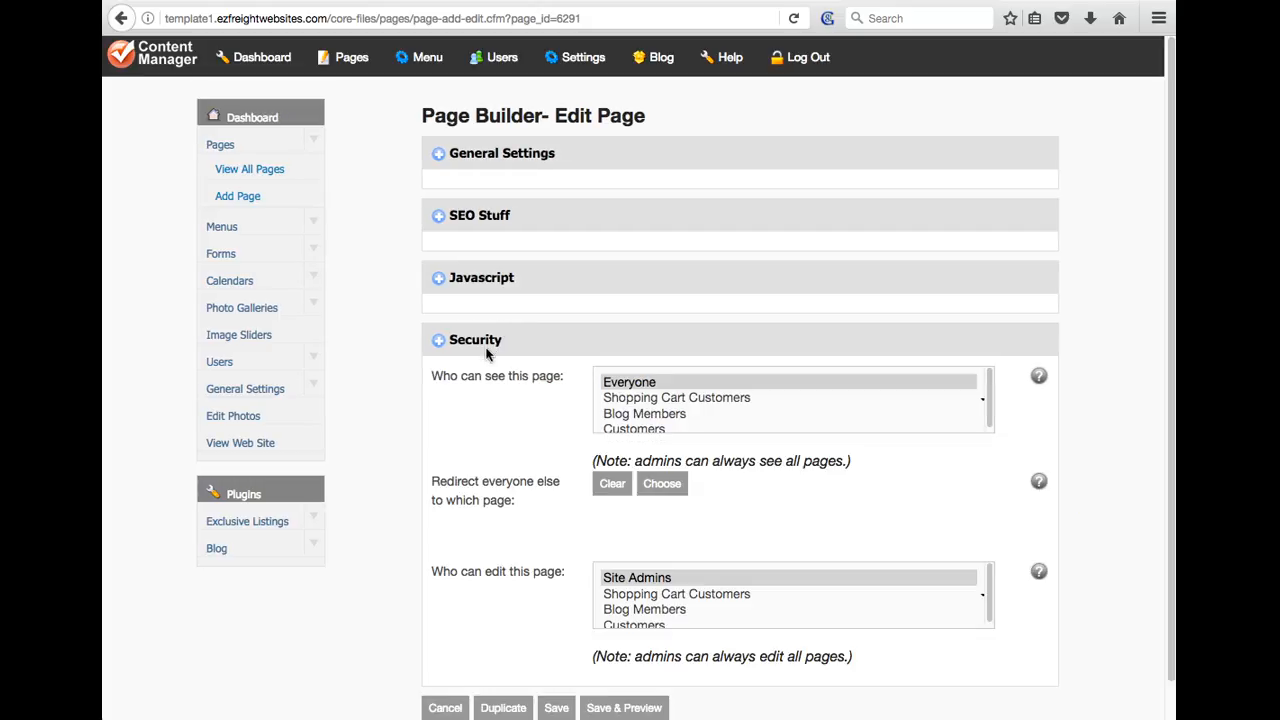
pyautogui.click(645, 427)
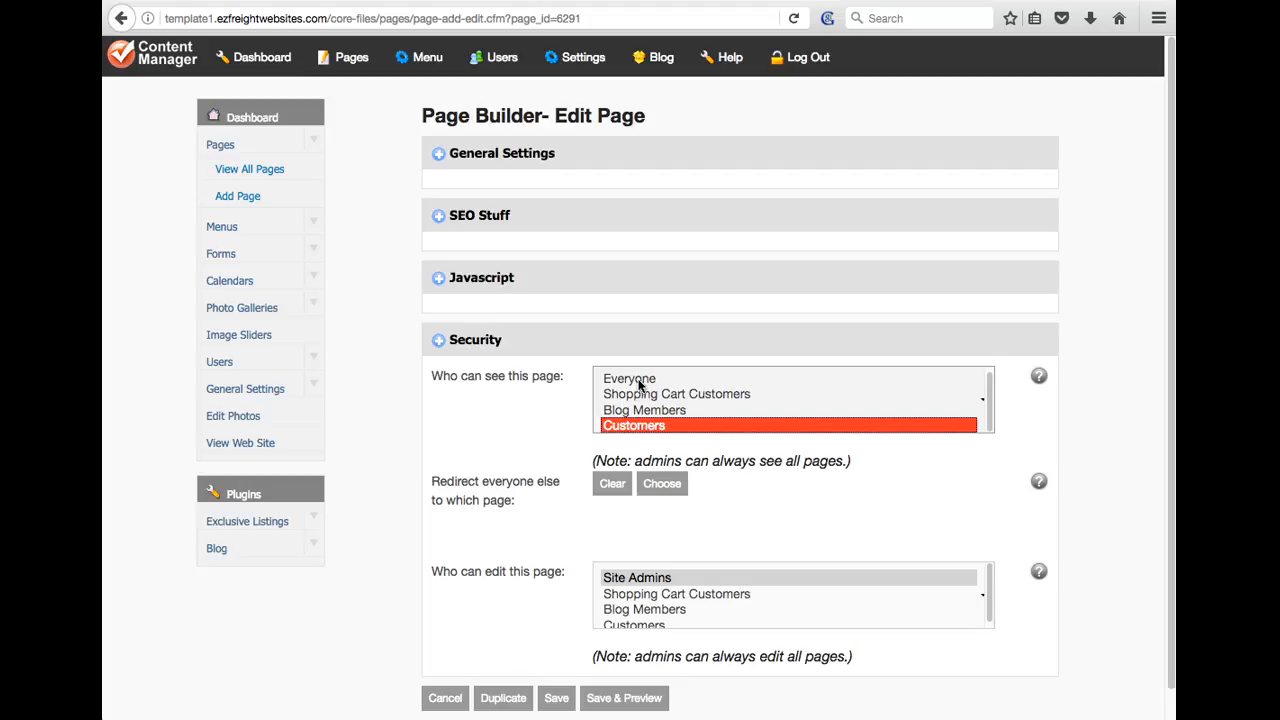
pyautogui.click(638, 385)
pyautogui.click(651, 425)
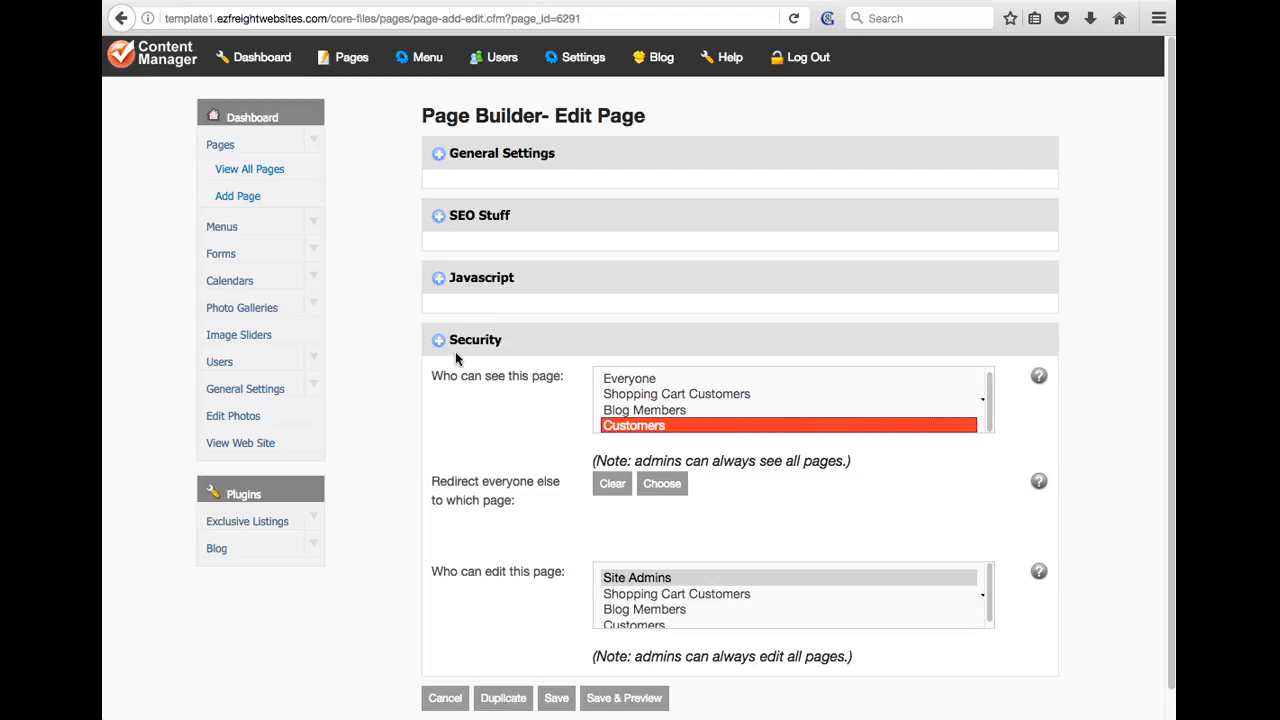
# Save and preview the page, copy its web address, and log out
pyautogui.click(624, 698)
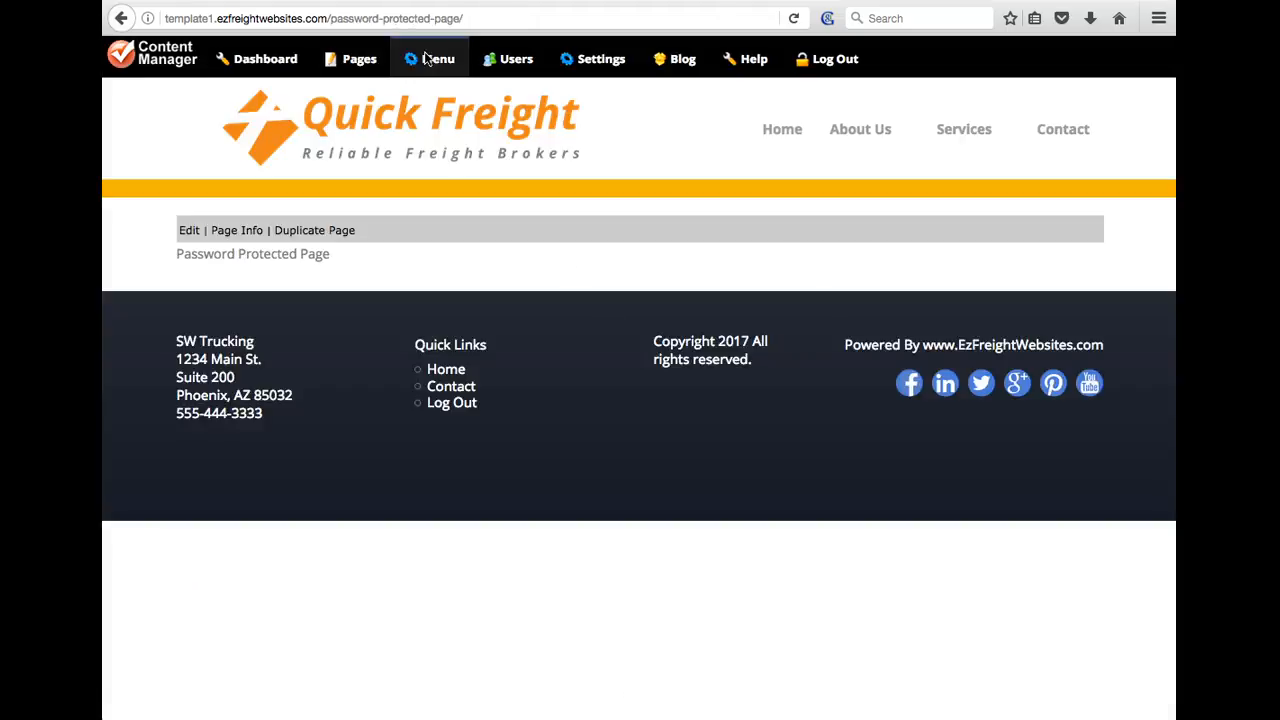
pyautogui.click(452, 22)
pyautogui.hotkey('ctrl', 'c')
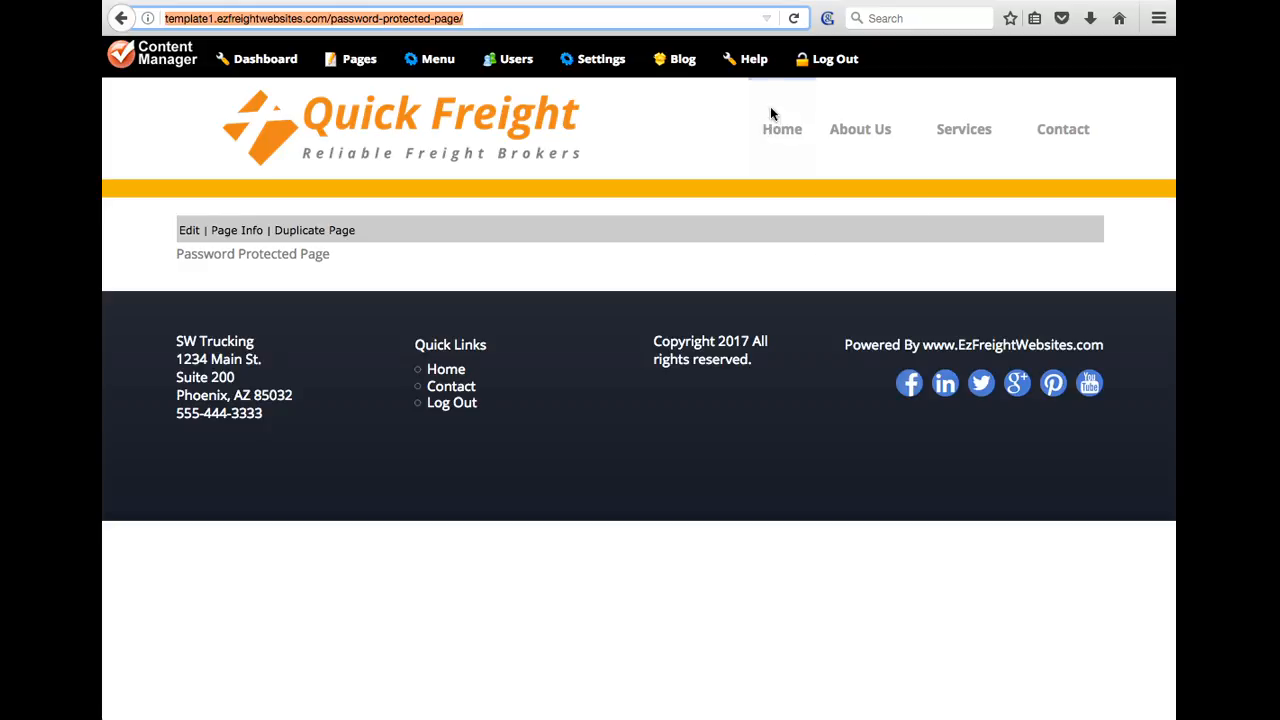
pyautogui.click(833, 64)
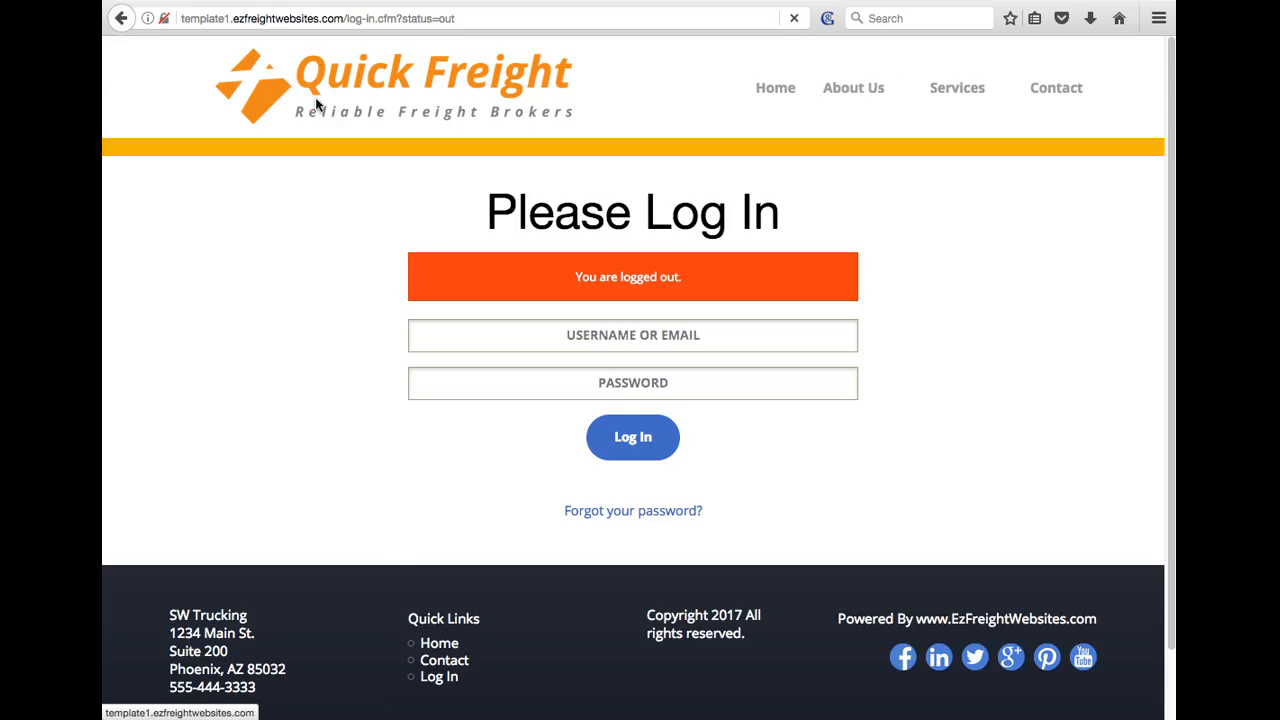
# Load the protected page's address as a logged-out visitor, then return to the logged-in window
pyautogui.click(315, 97)
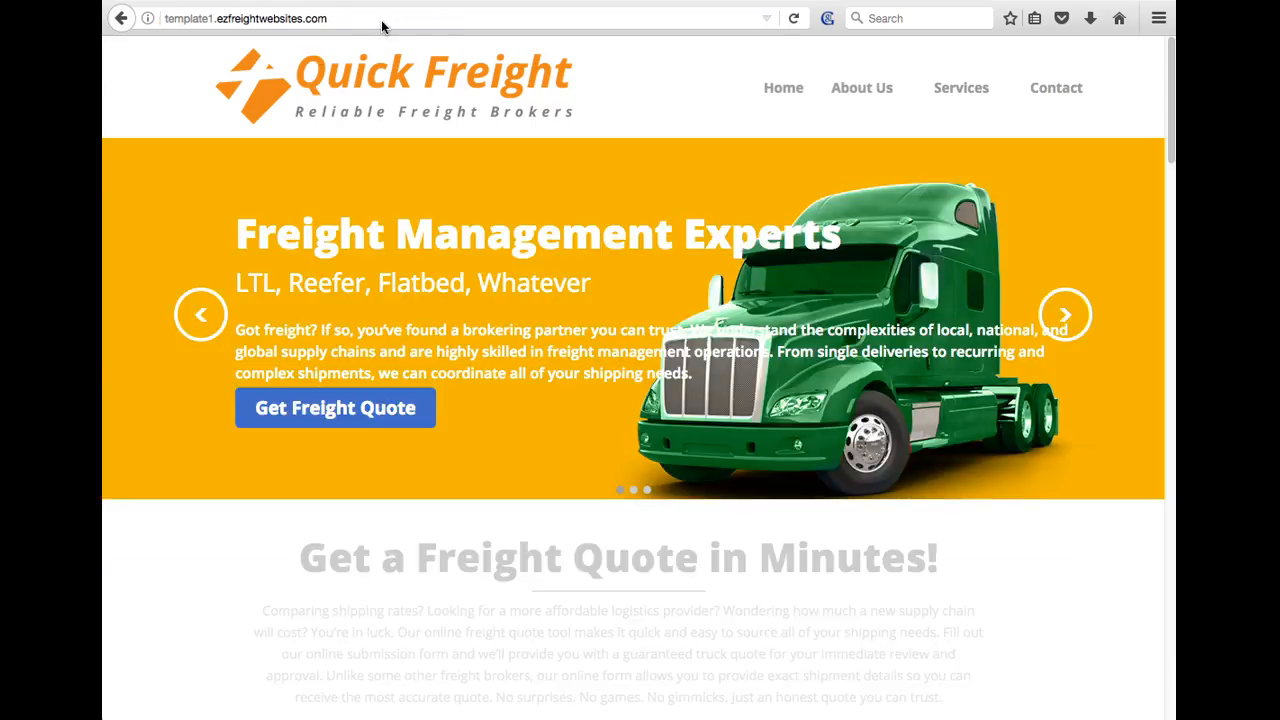
pyautogui.click(383, 18)
pyautogui.hotkey('ctrl', 'v')
pyautogui.press('Return')
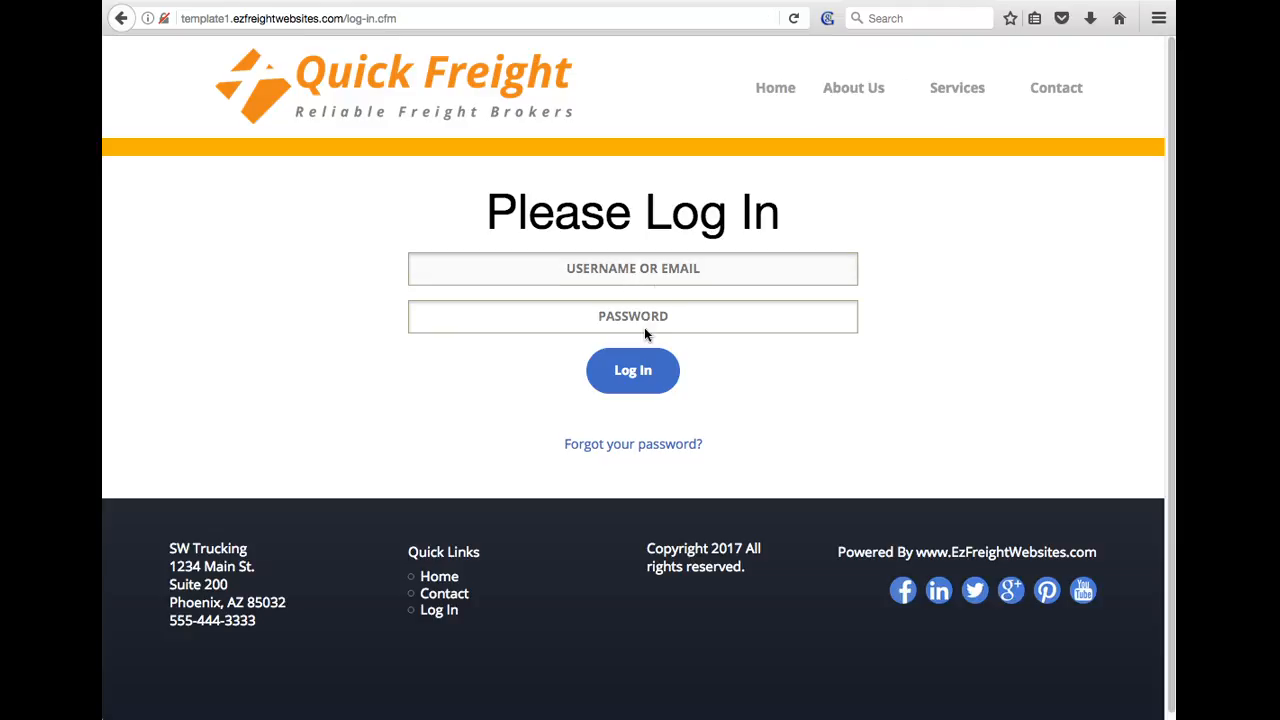
pyautogui.click(262, 718)
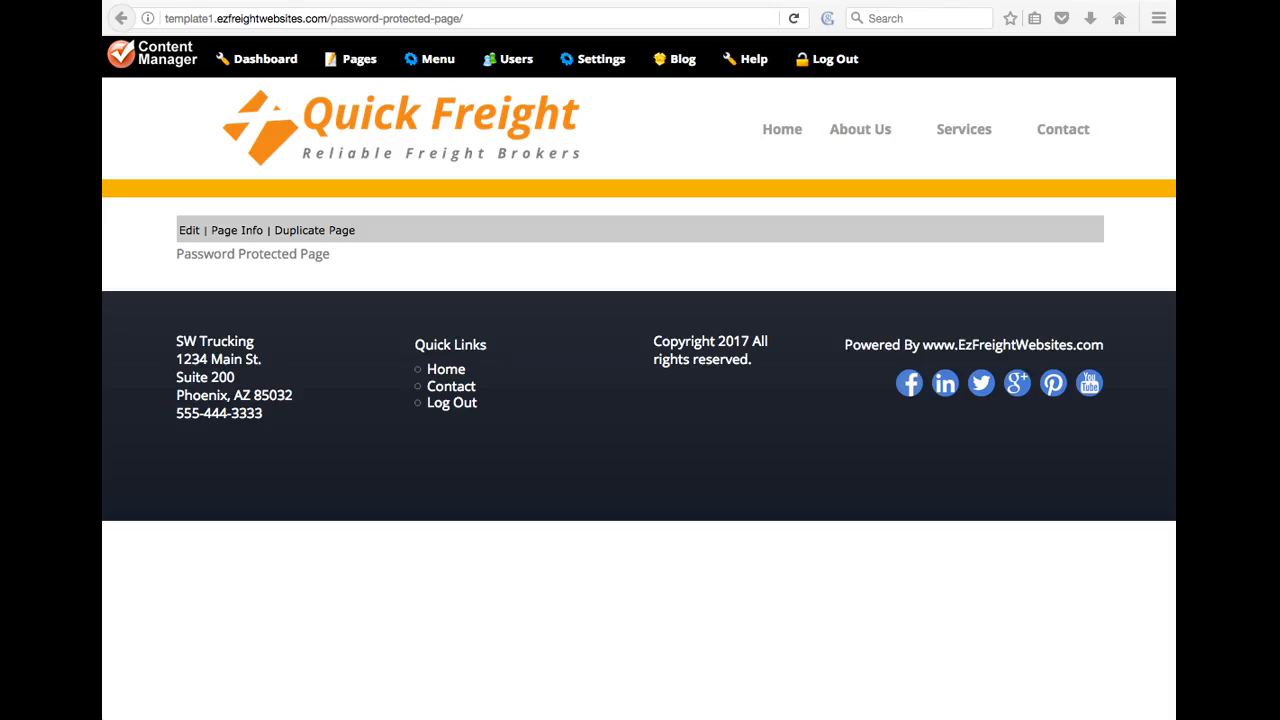
pyautogui.click(499, 252)
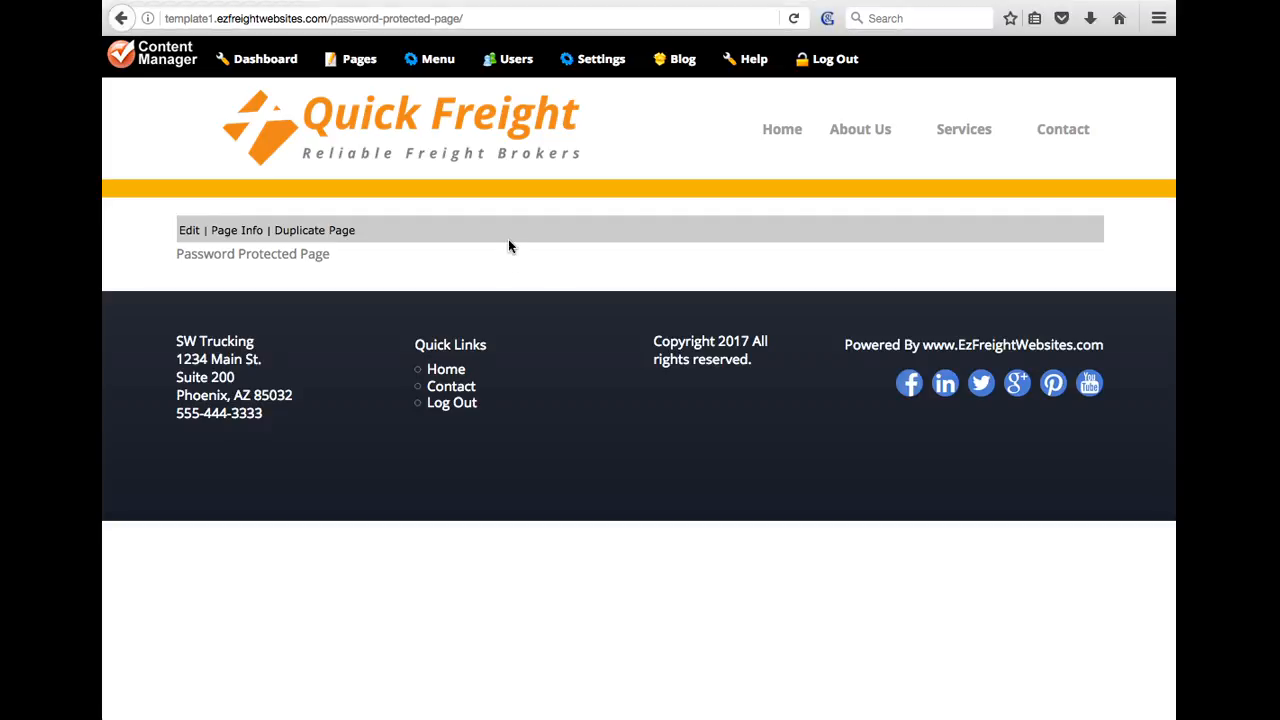
# Start a new user, entering the user's e-mail address and the password twice
pyautogui.click(508, 58)
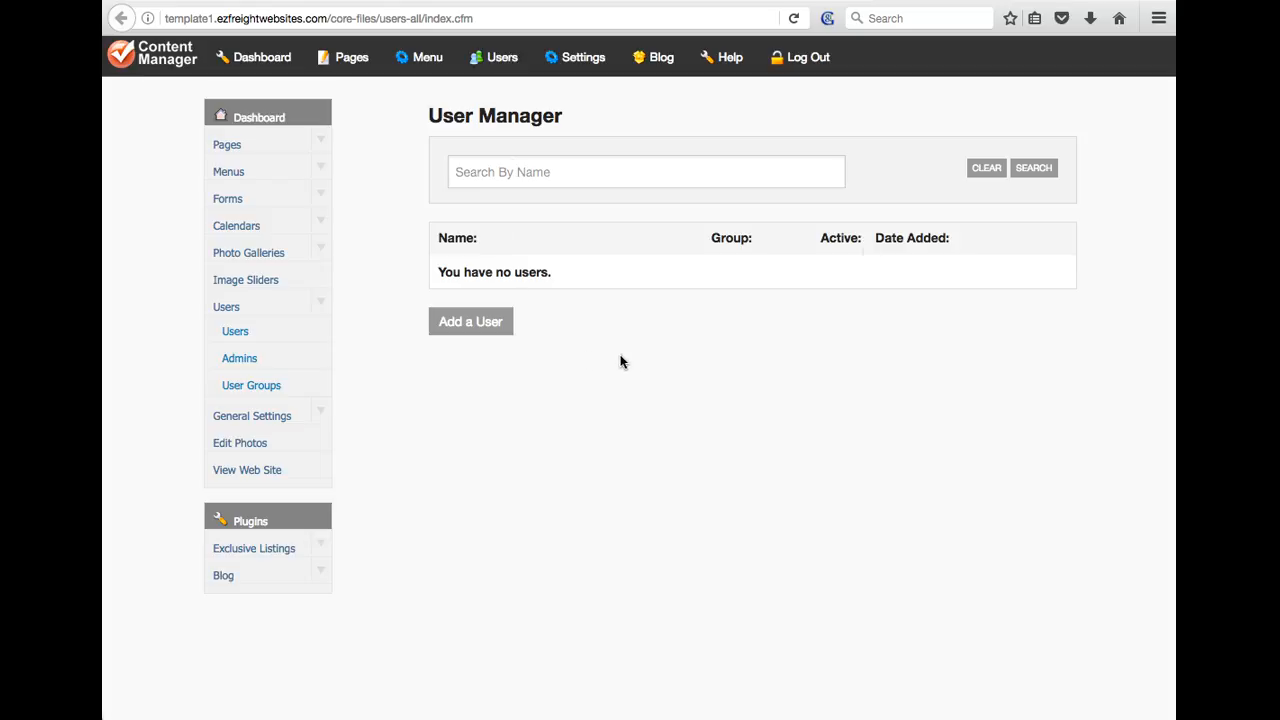
pyautogui.click(453, 323)
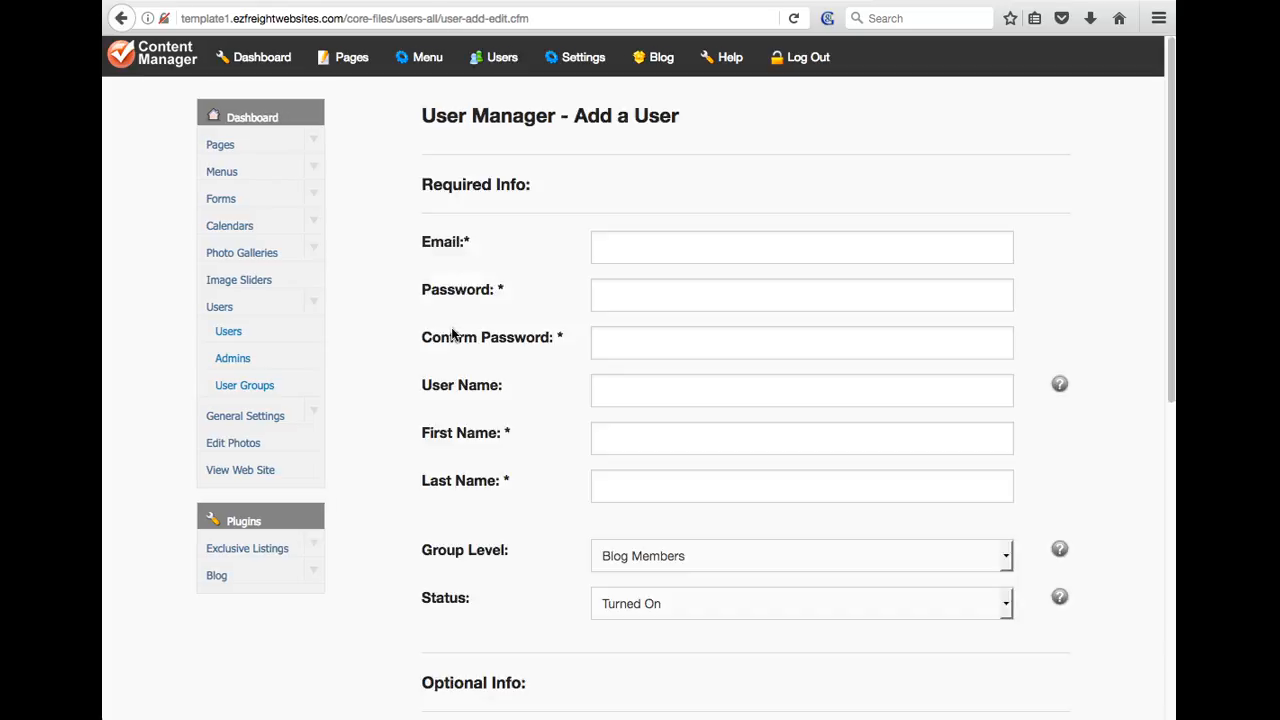
pyautogui.click(614, 253)
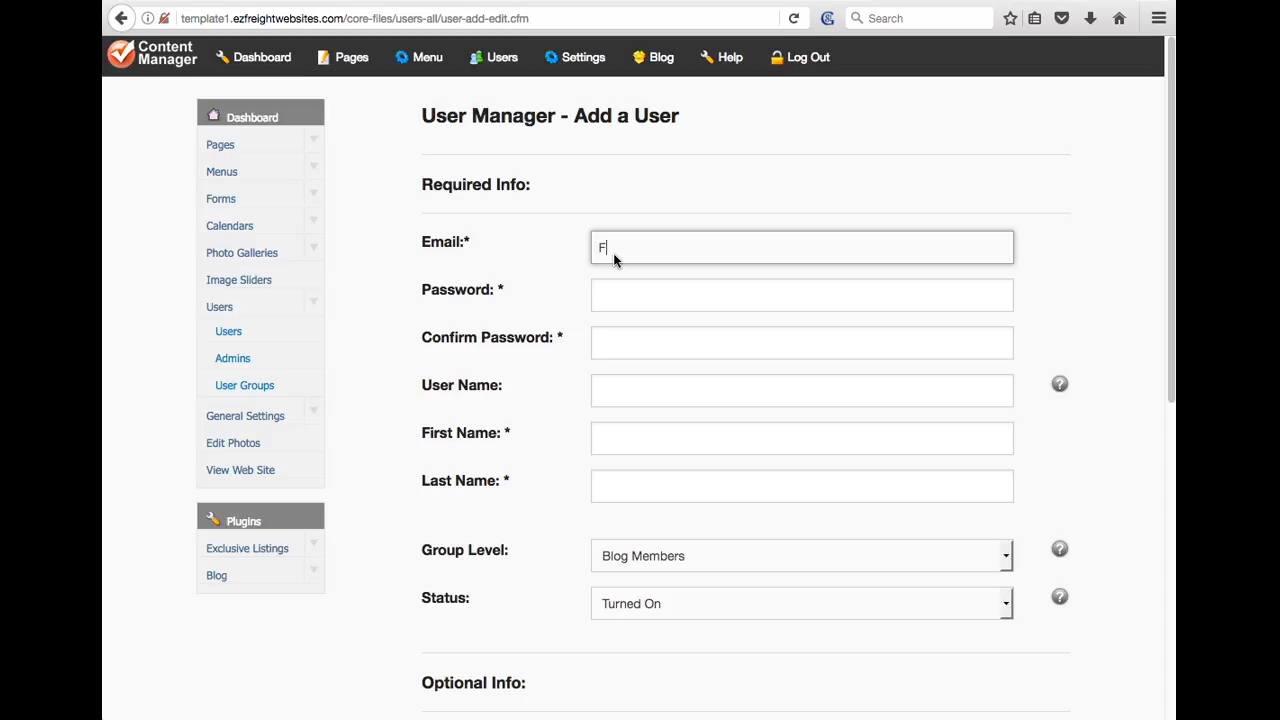
pyautogui.moveTo(736, 243); pyautogui.dragTo(580, 250)
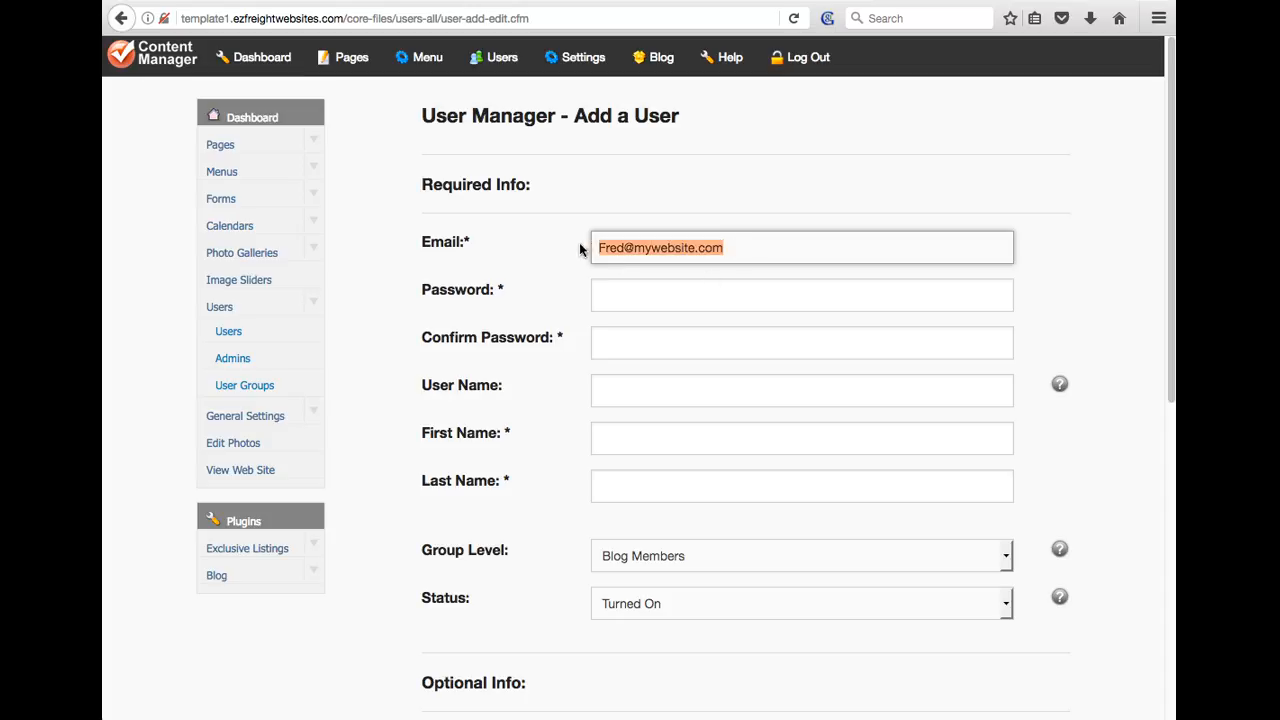
pyautogui.click(608, 298)
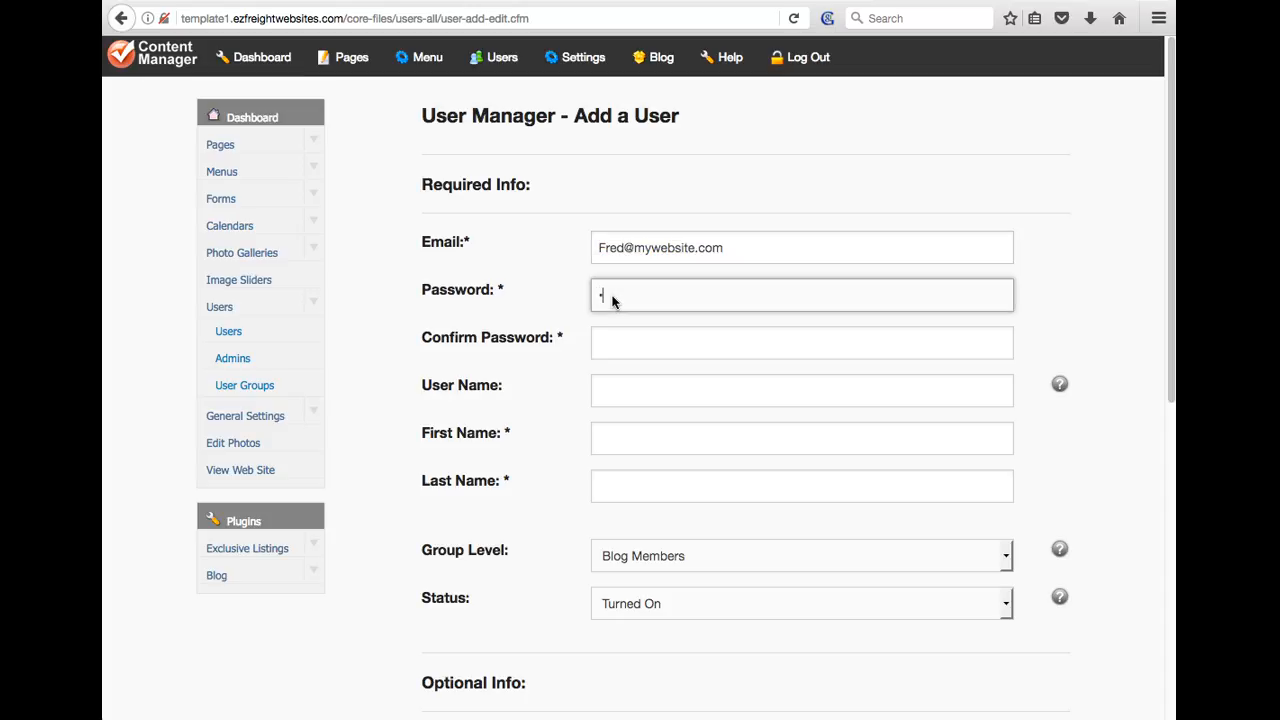
pyautogui.press('Tab')
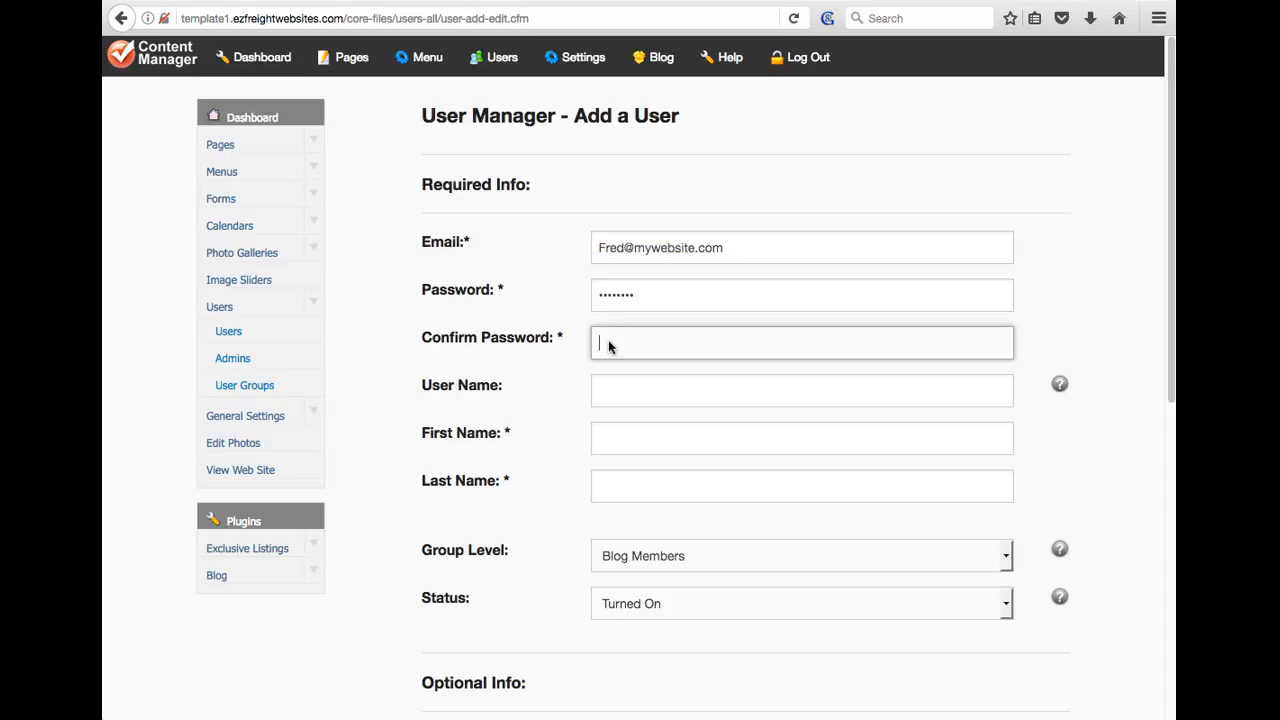
pyautogui.write('•••••••')
# Clear the user name, set First Name 'All', Last Name 'Customers', and Group Level Customers
pyautogui.click(606, 393)
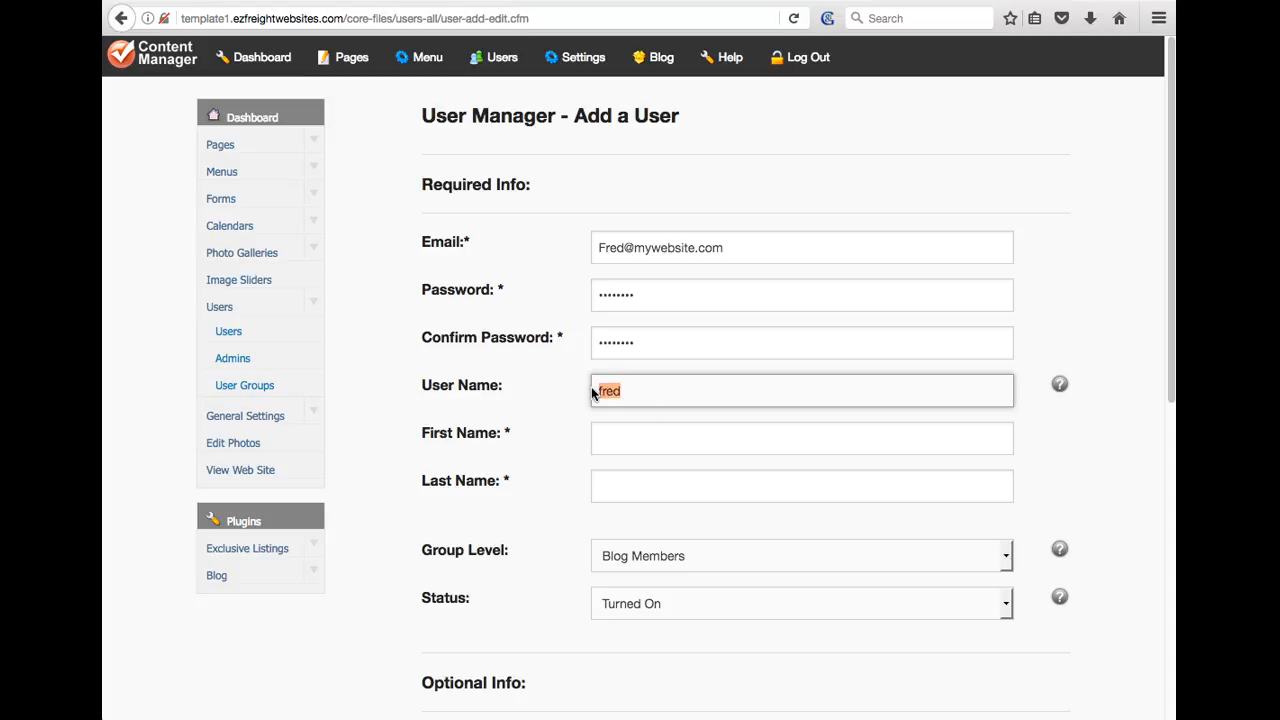
pyautogui.press('BackSpace')
pyautogui.click(646, 439)
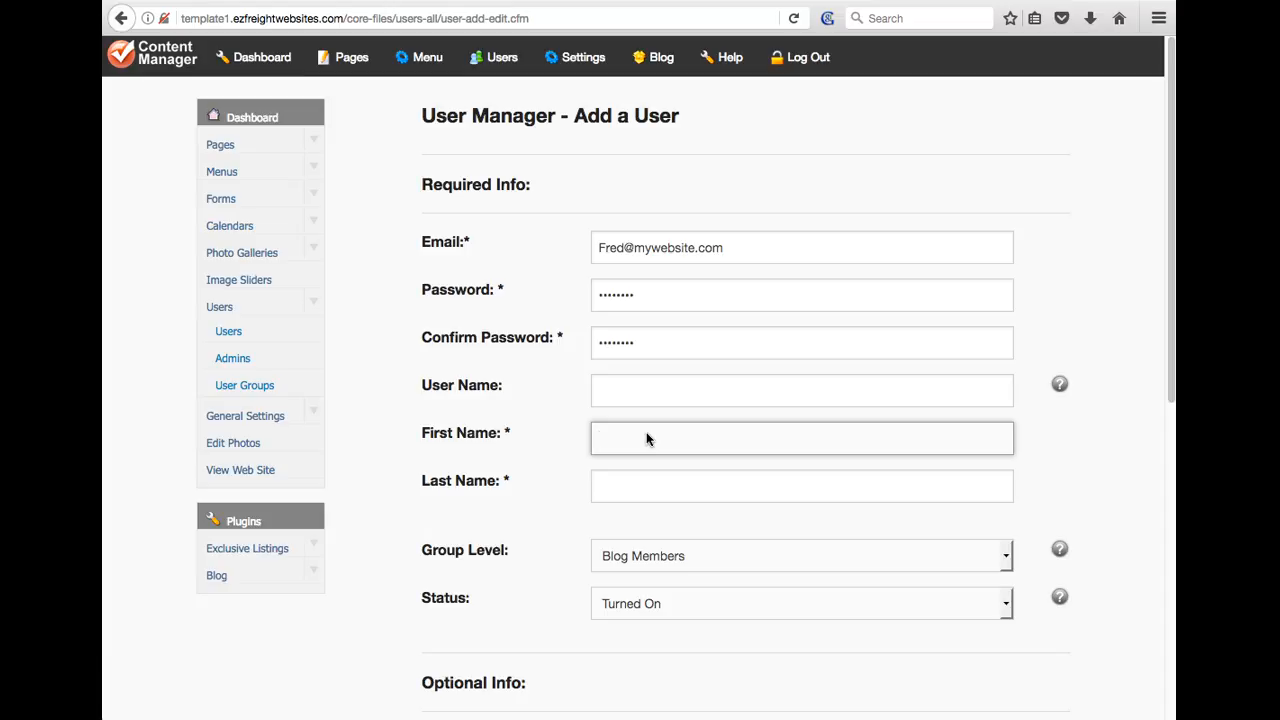
pyautogui.write('All')
pyautogui.click(660, 500)
pyautogui.write('Customers')
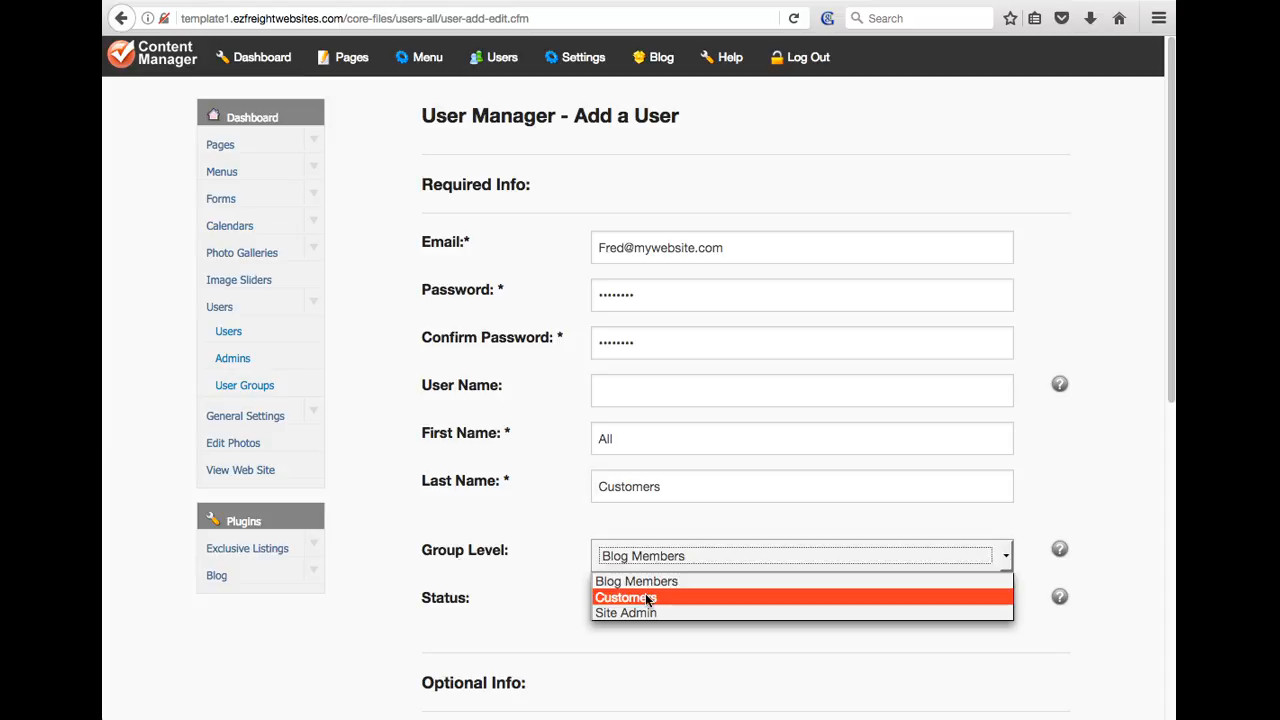
pyautogui.click(630, 597)
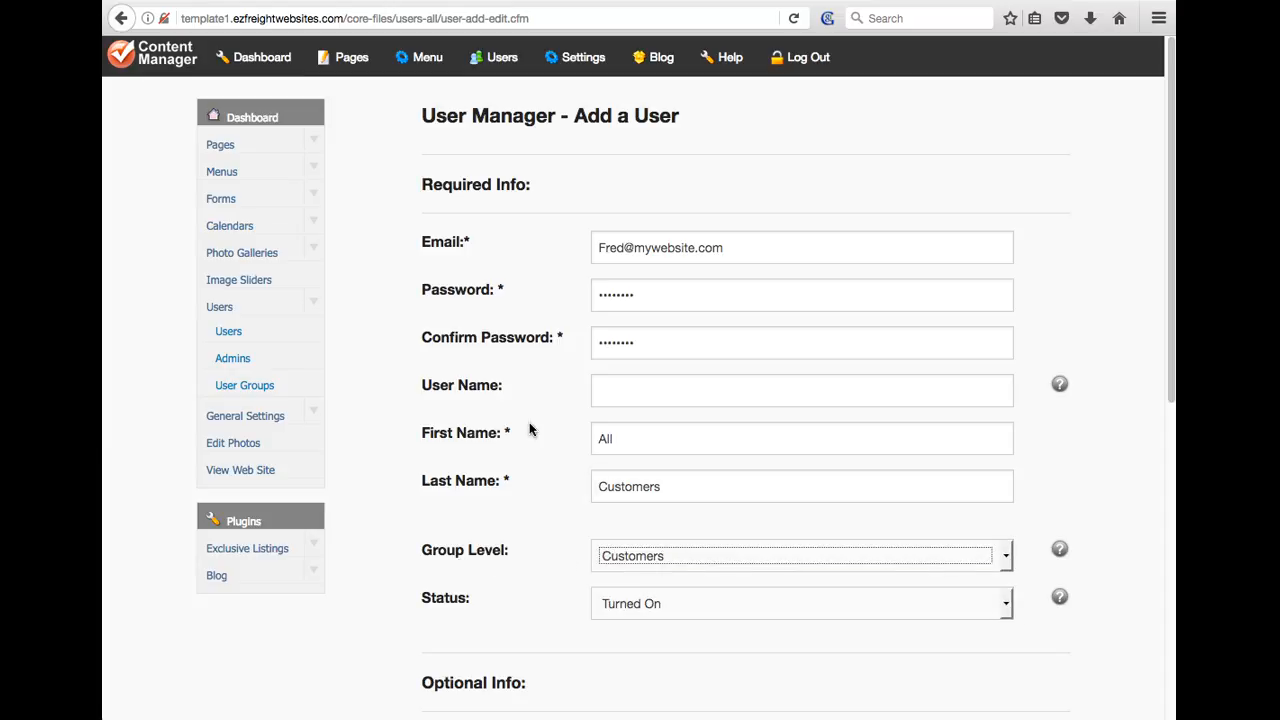
pyautogui.scroll(-3, 490, 462)
pyautogui.scroll(-4, 489, 456)
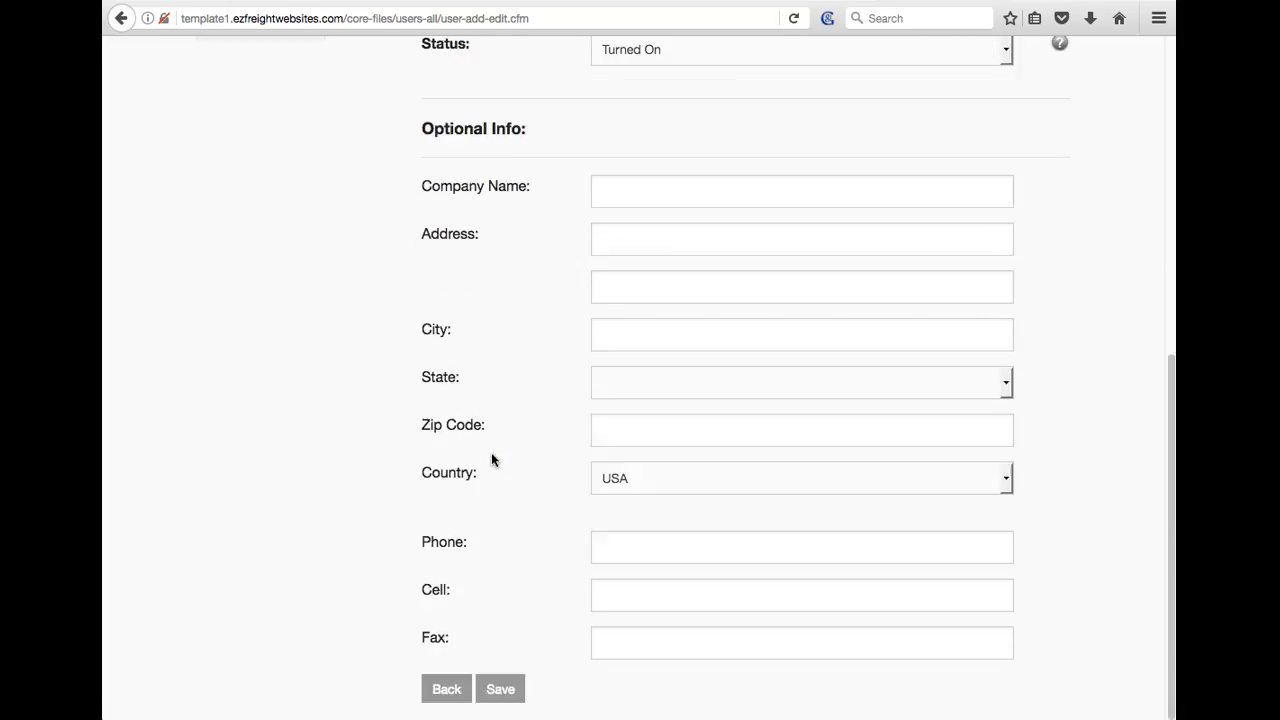
# Save the All Customers user and reopen it from the User Manager list
pyautogui.click(510, 688)
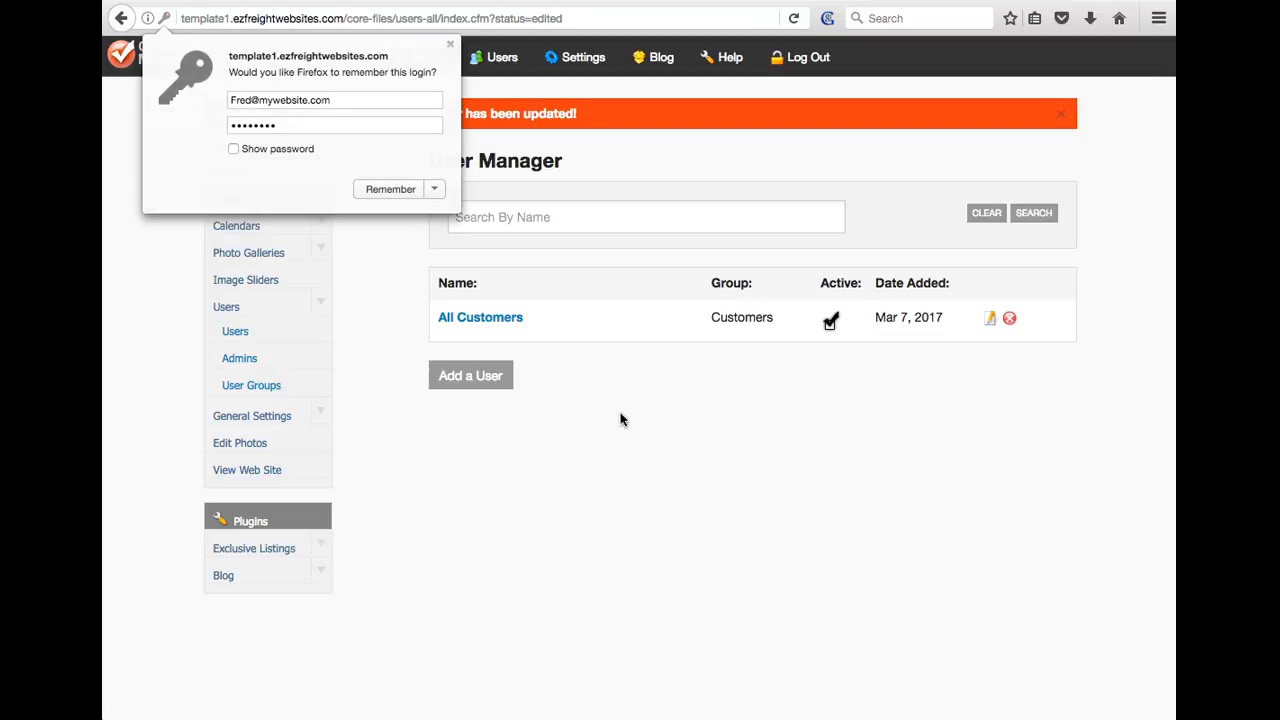
pyautogui.click(511, 320)
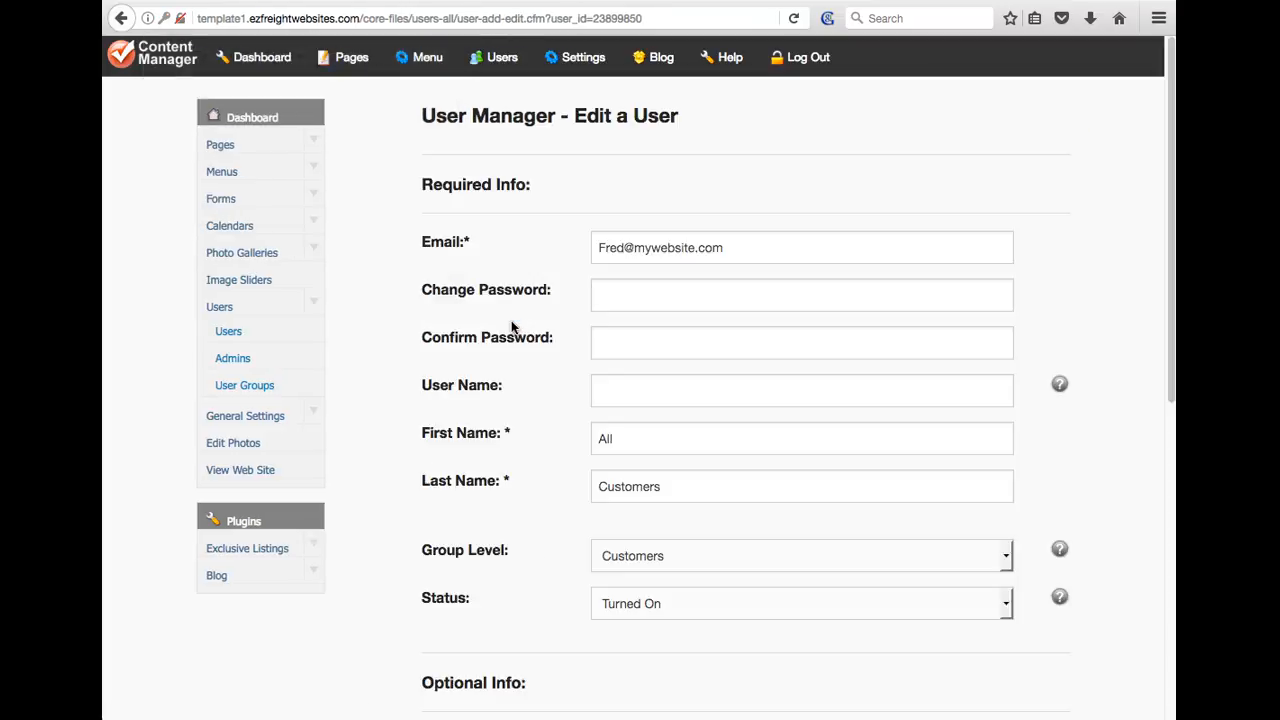
pyautogui.moveTo(731, 250); pyautogui.dragTo(598, 250)
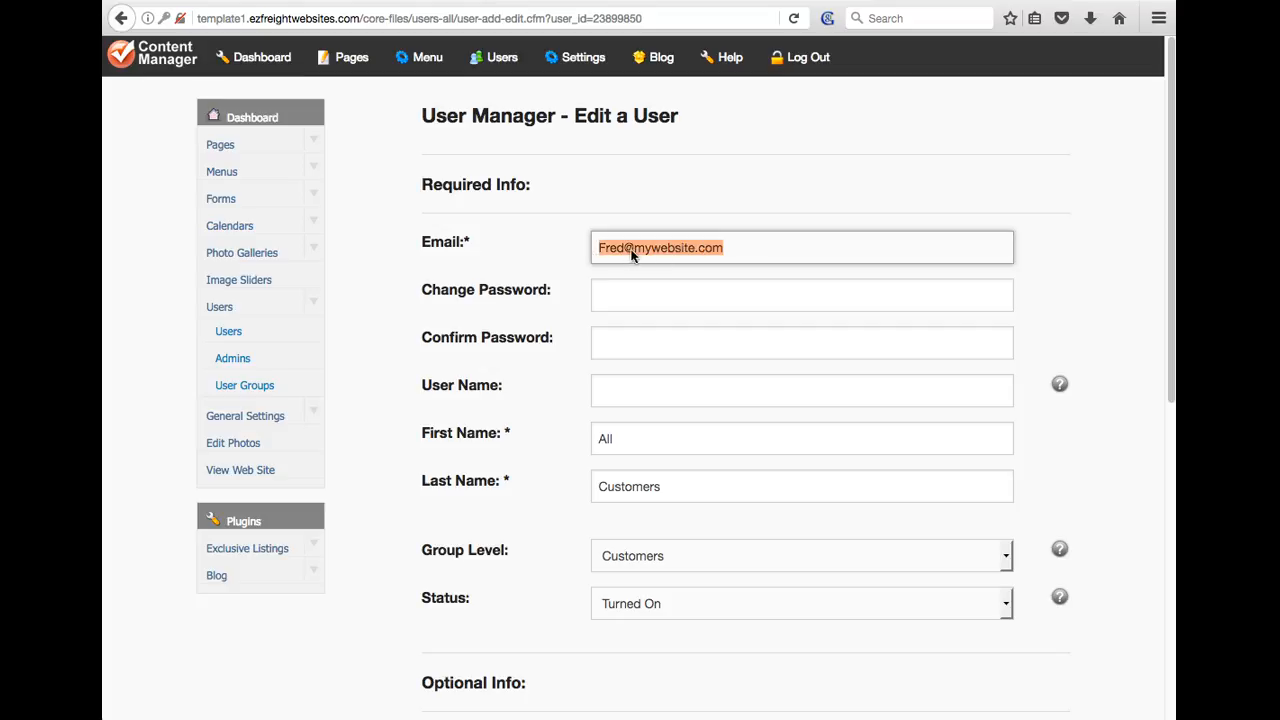